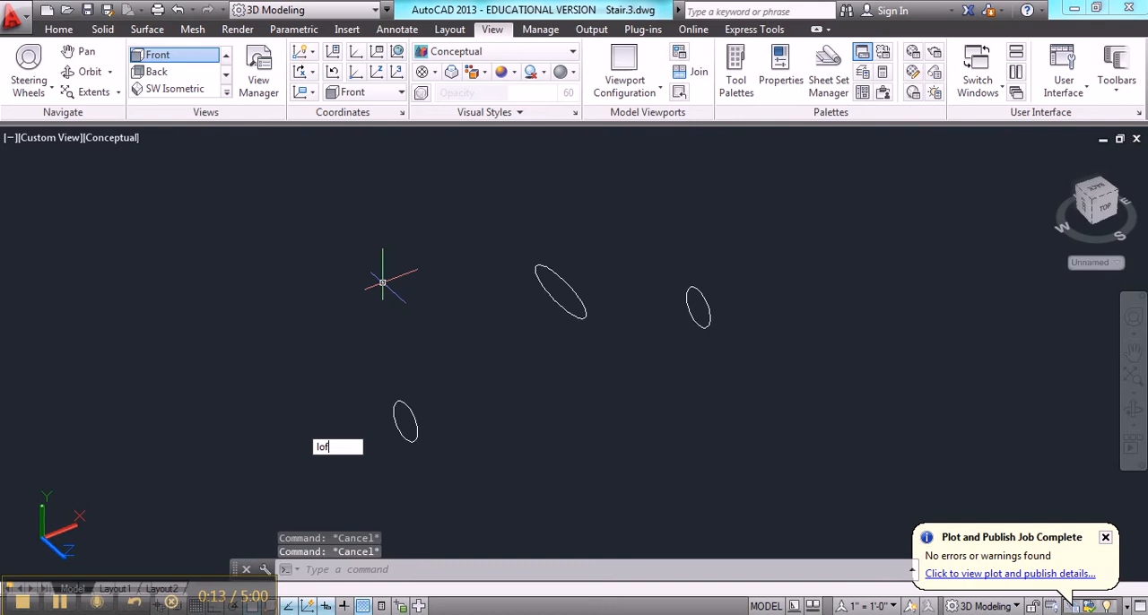
# Loft a solid through the three ellipses, taking the lower one first, the large middle one second and the far one last
pyautogui.press('Return')
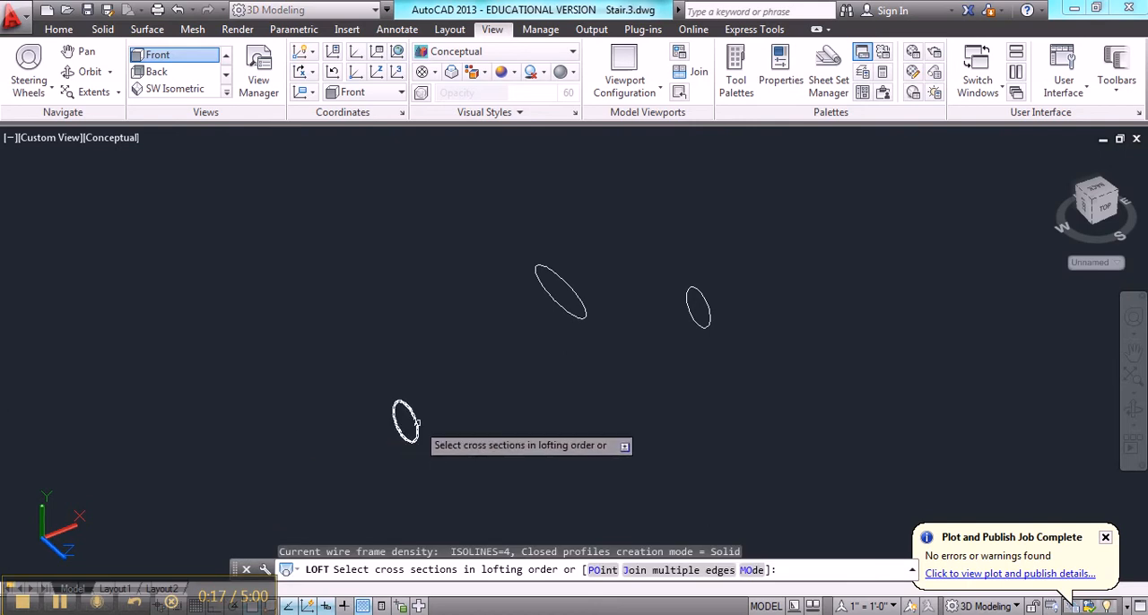
pyautogui.click(417, 425)
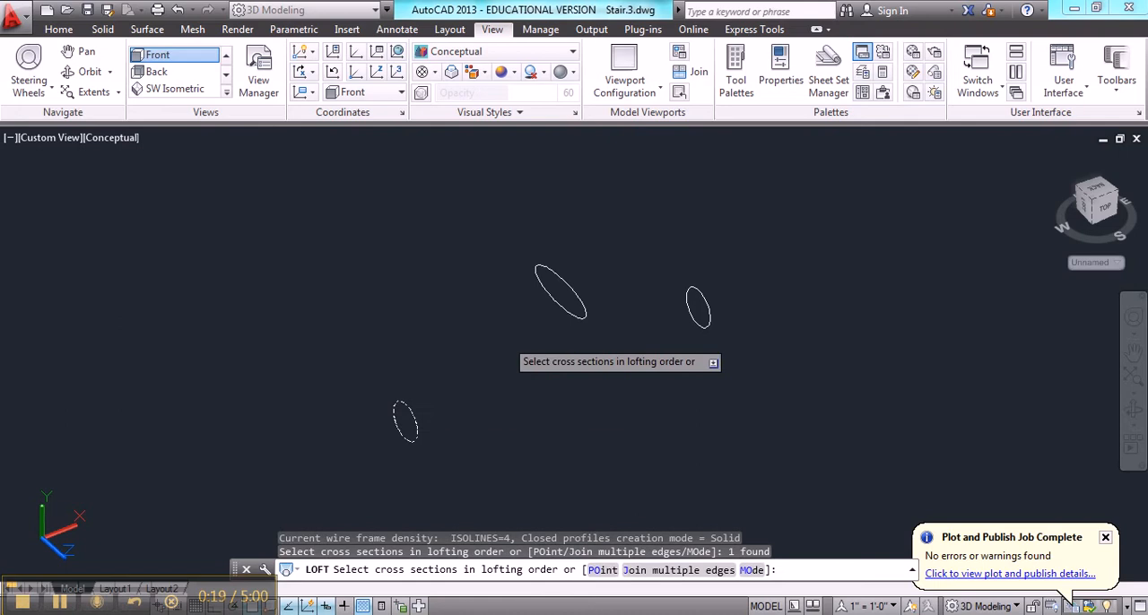
pyautogui.click(567, 282)
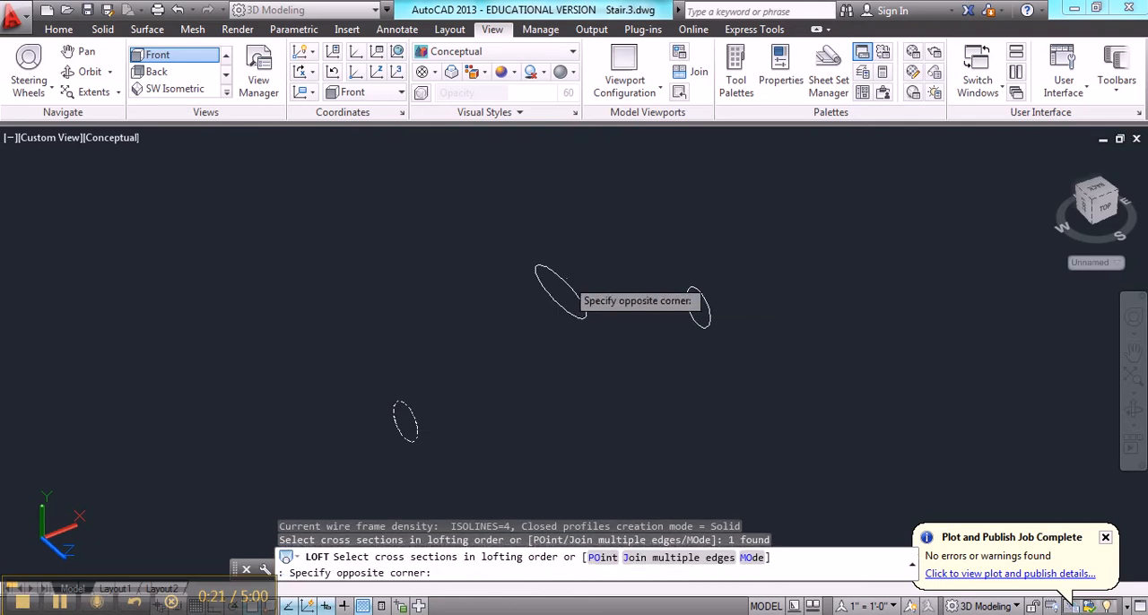
pyautogui.click(659, 303)
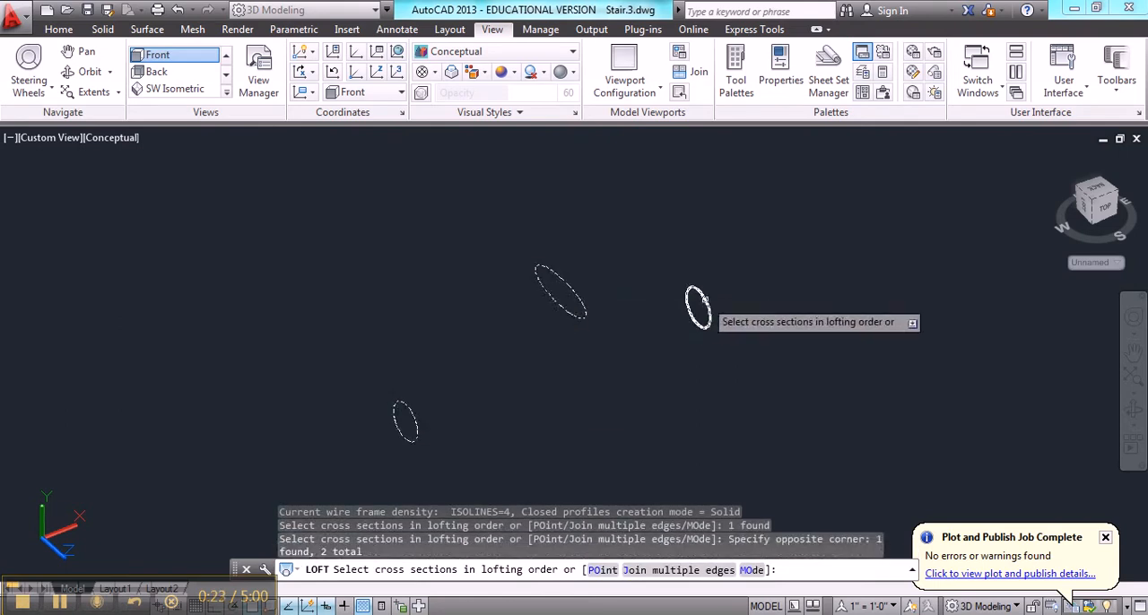
pyautogui.click(705, 304)
pyautogui.press('Return')
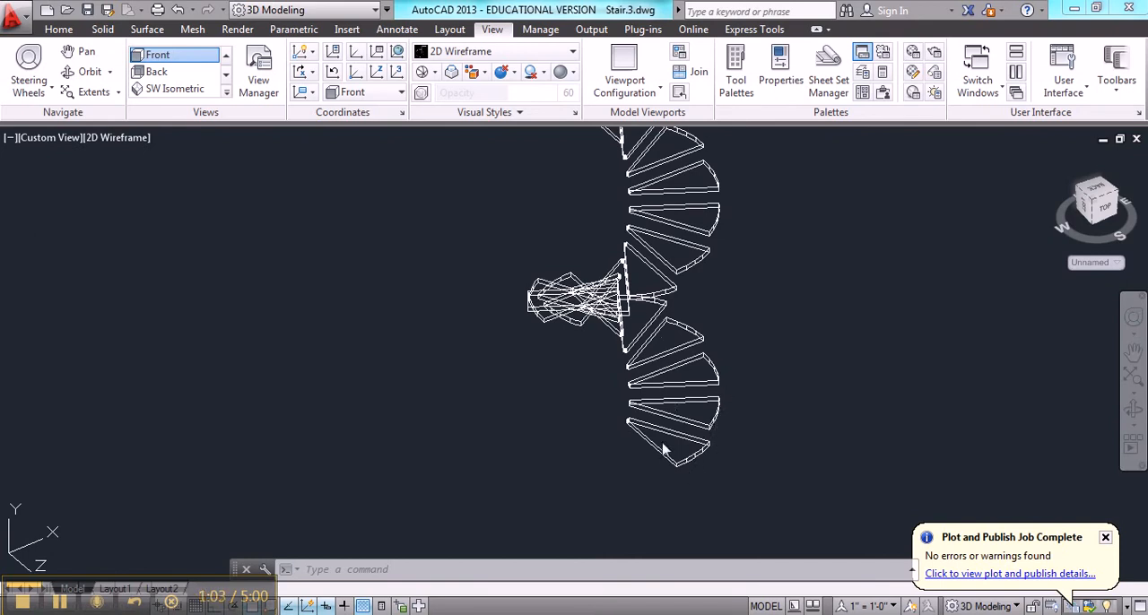
# Try to align the UCS to the straight side face of the lowest stair tread
pyautogui.press('Escape')
pyautogui.press('Escape')
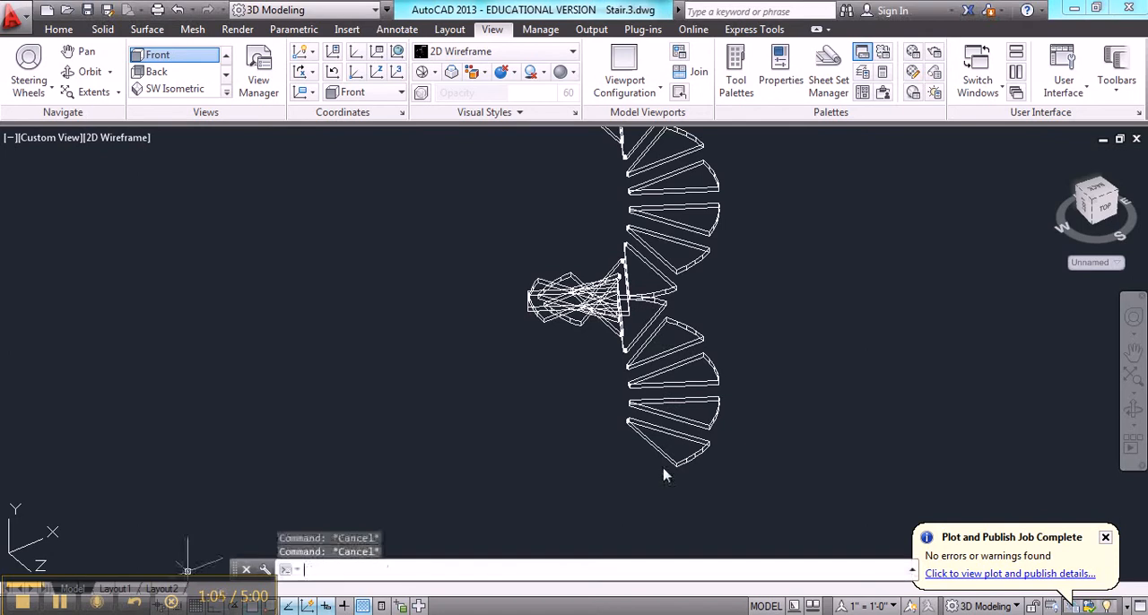
pyautogui.write('z')
pyautogui.press('Return')
pyautogui.write('w')
pyautogui.press('Return')
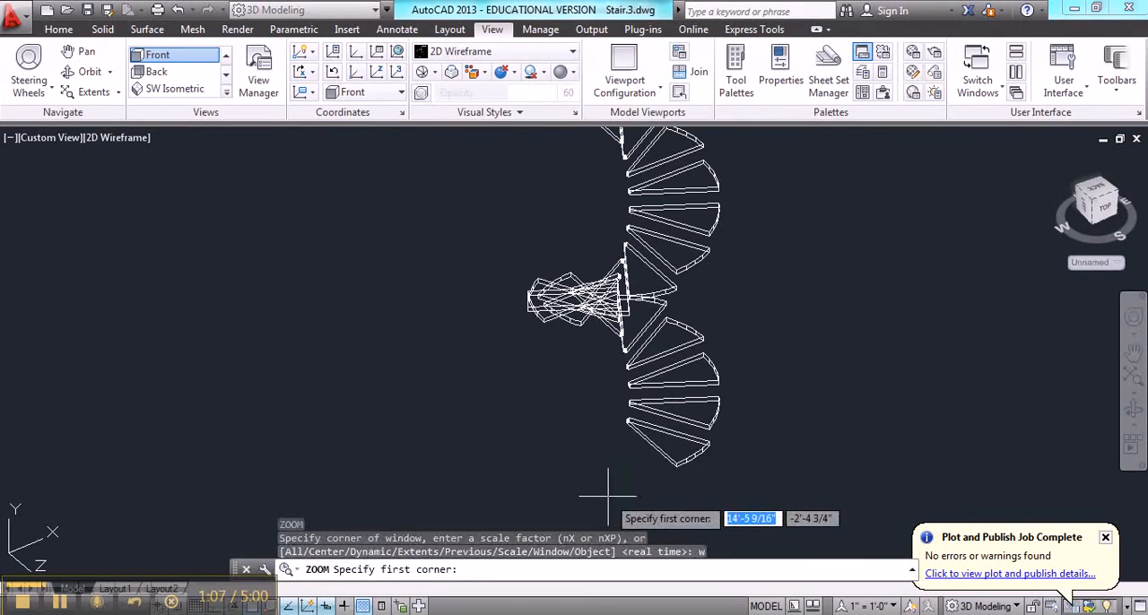
pyautogui.click(607, 498)
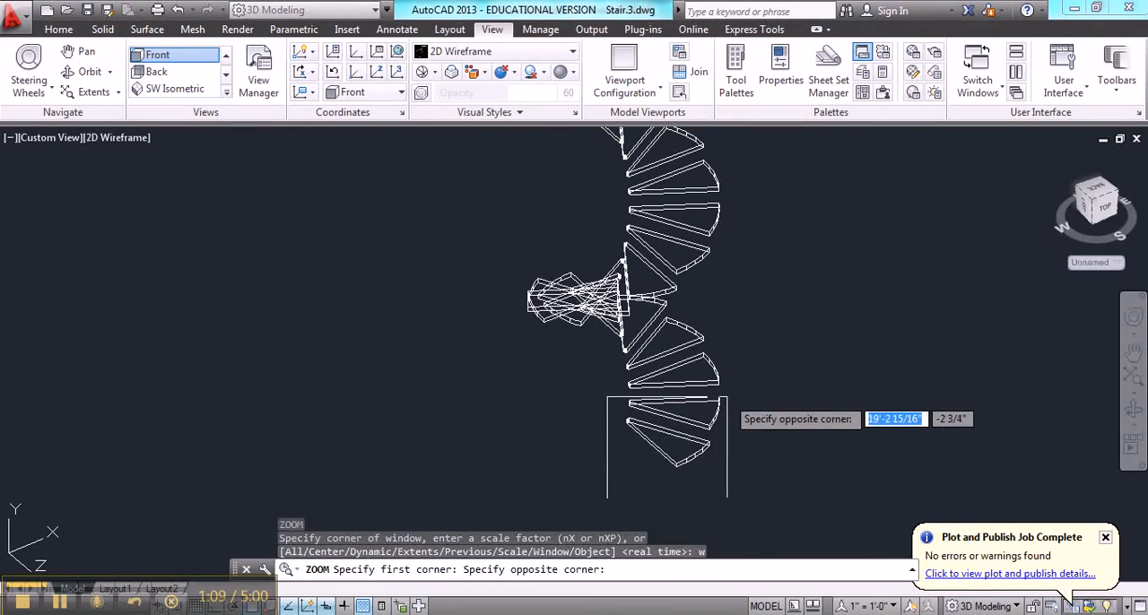
pyautogui.click(728, 394)
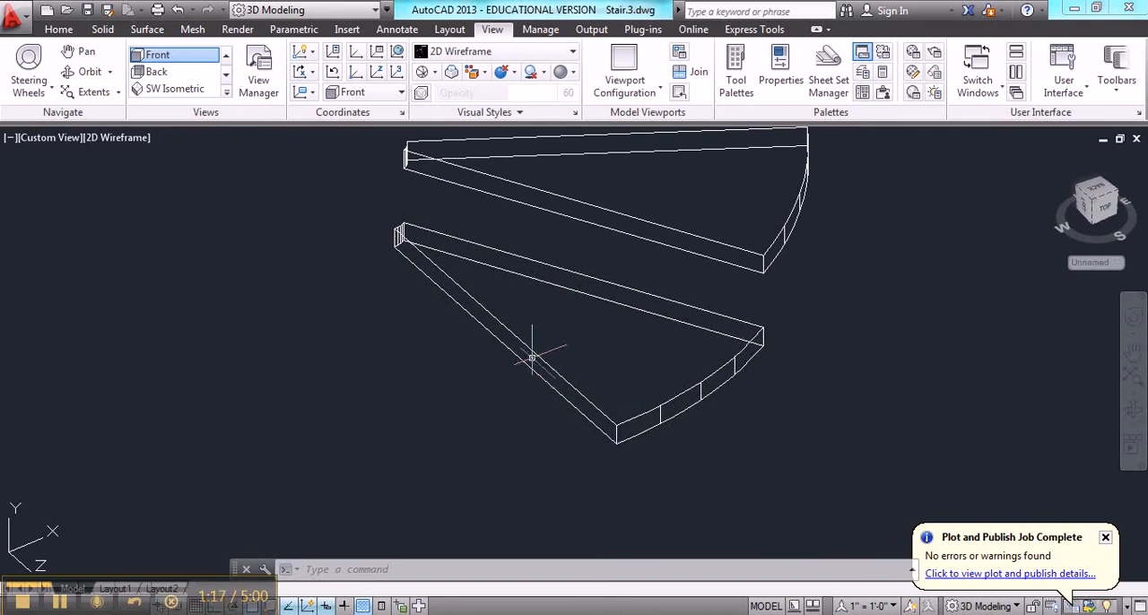
pyautogui.write('ucs')
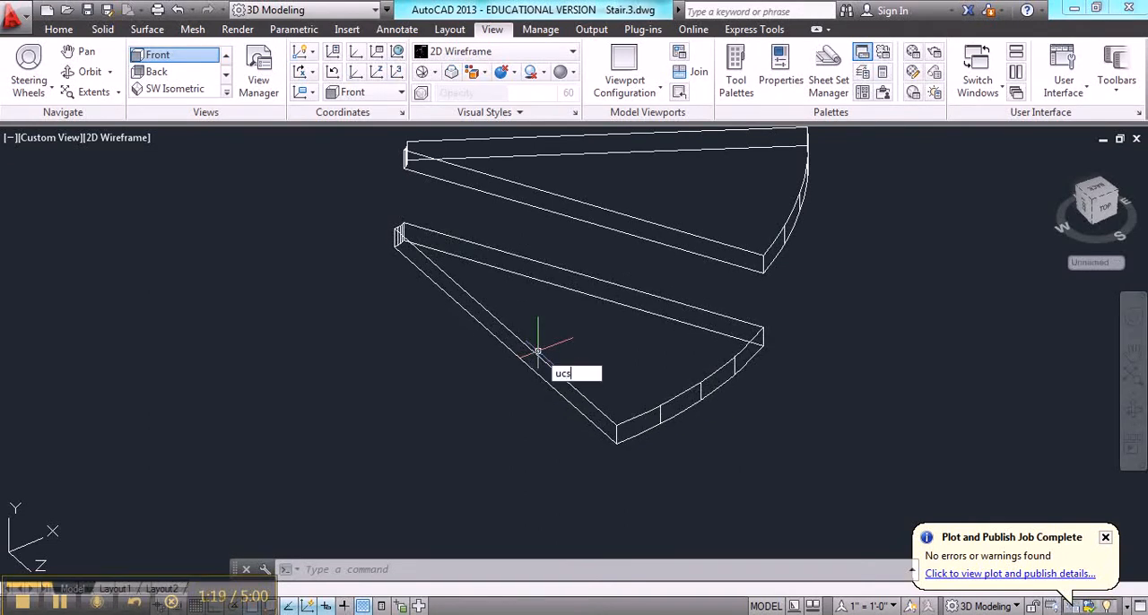
pyautogui.press('Return')
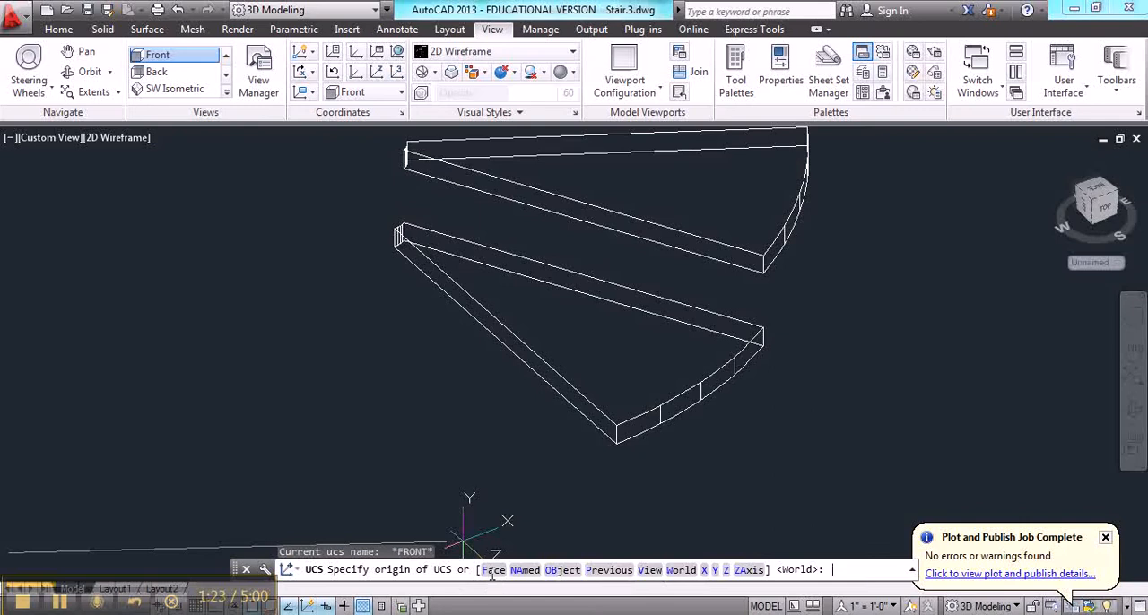
pyautogui.write('F')
pyautogui.press('Return')
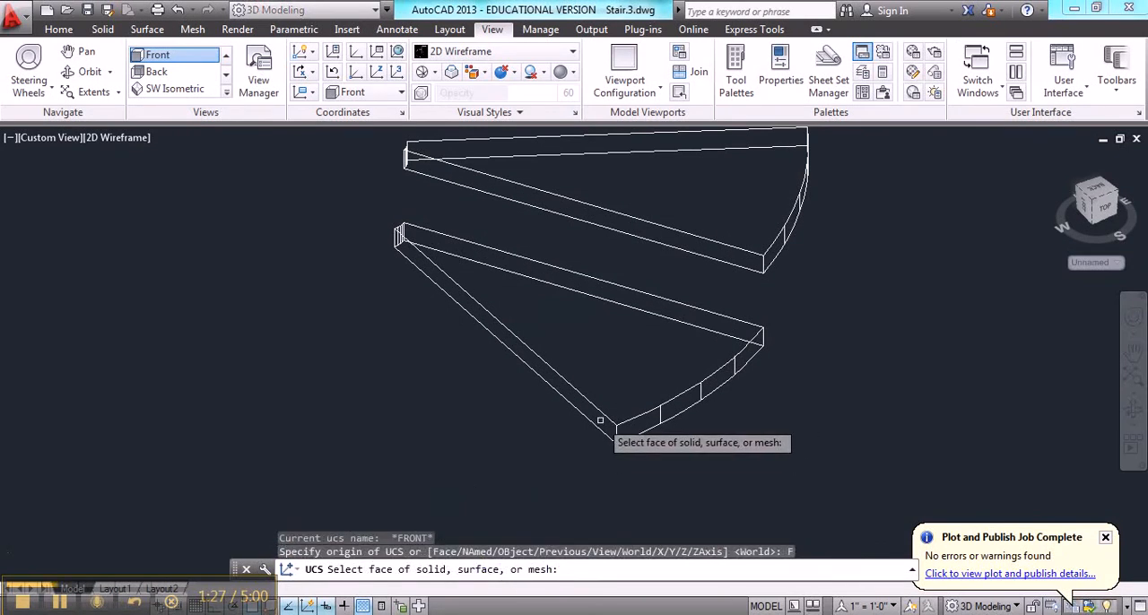
pyautogui.click(601, 420)
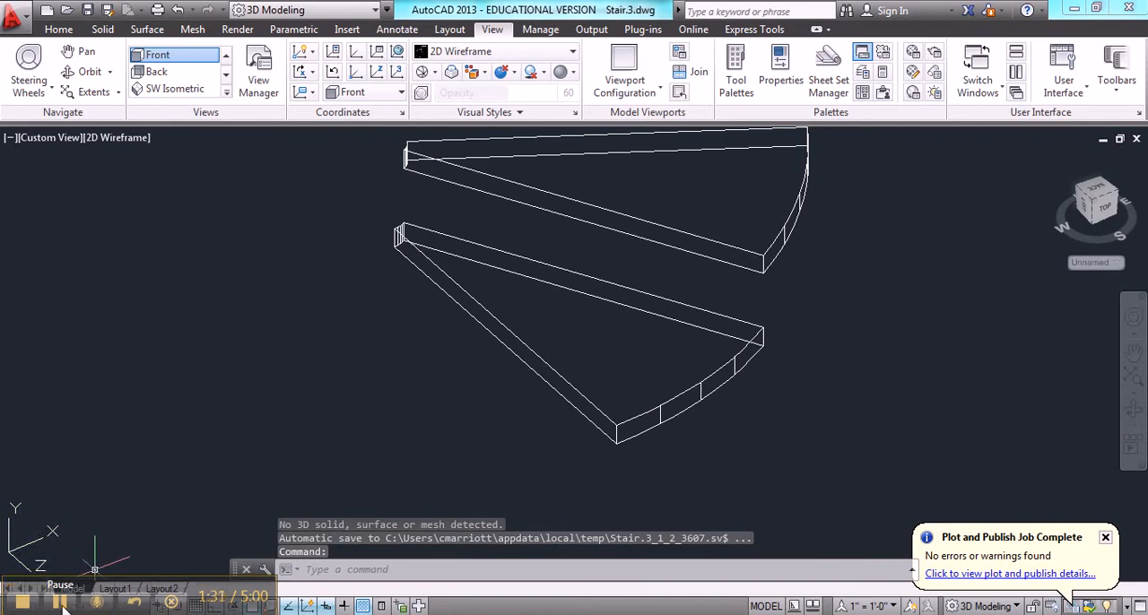
# Rotate the UCS 90 degrees about its Y axis
pyautogui.write('u')
pyautogui.press('Return')
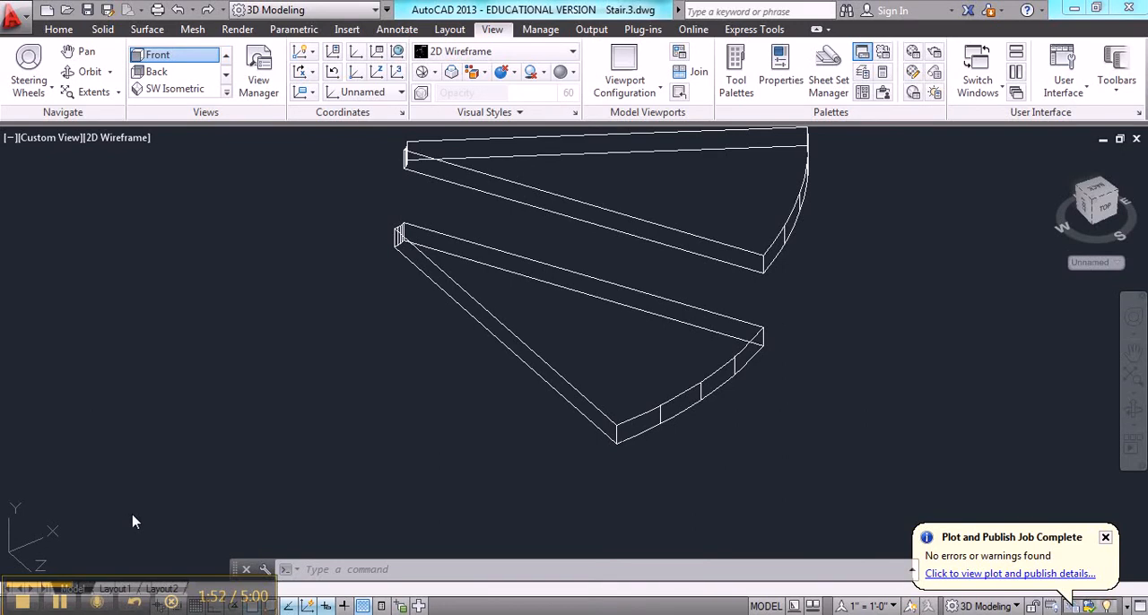
pyautogui.click(246, 474)
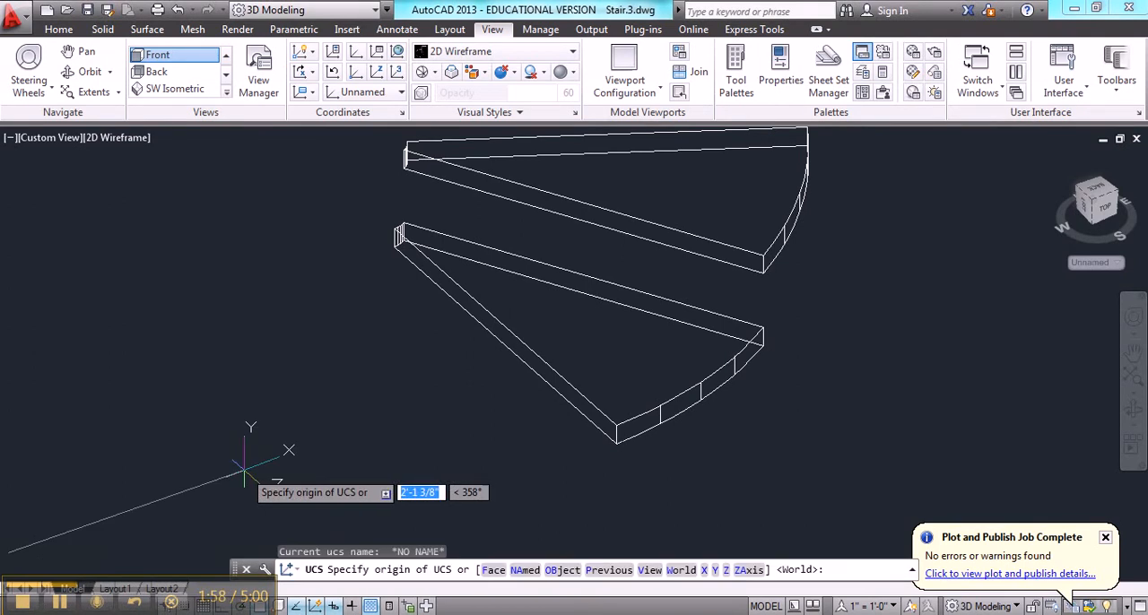
pyautogui.write('y')
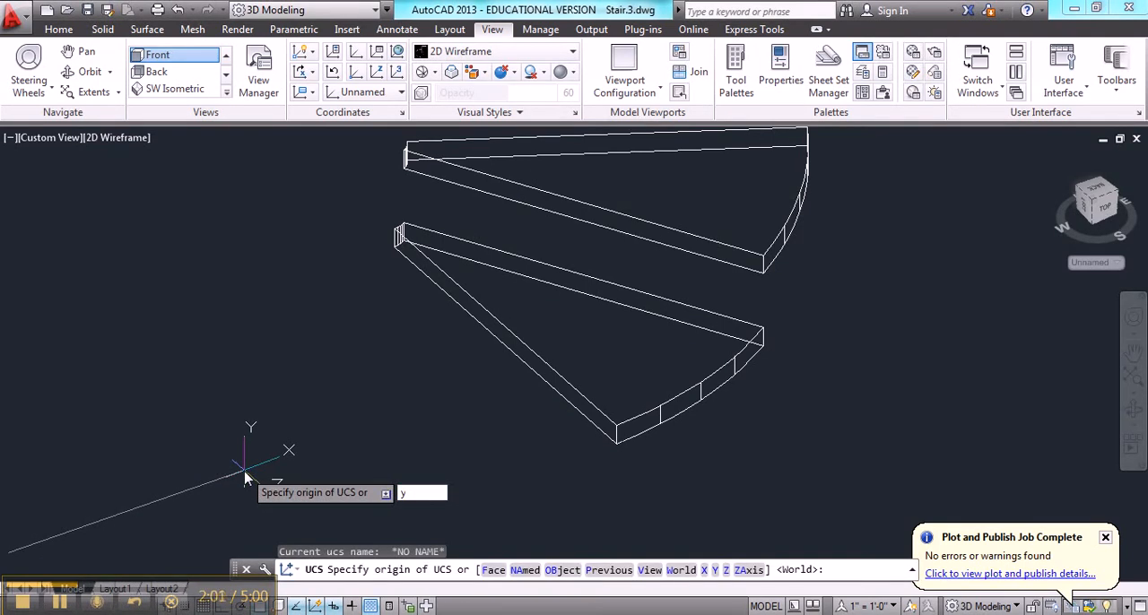
pyautogui.press('Return')
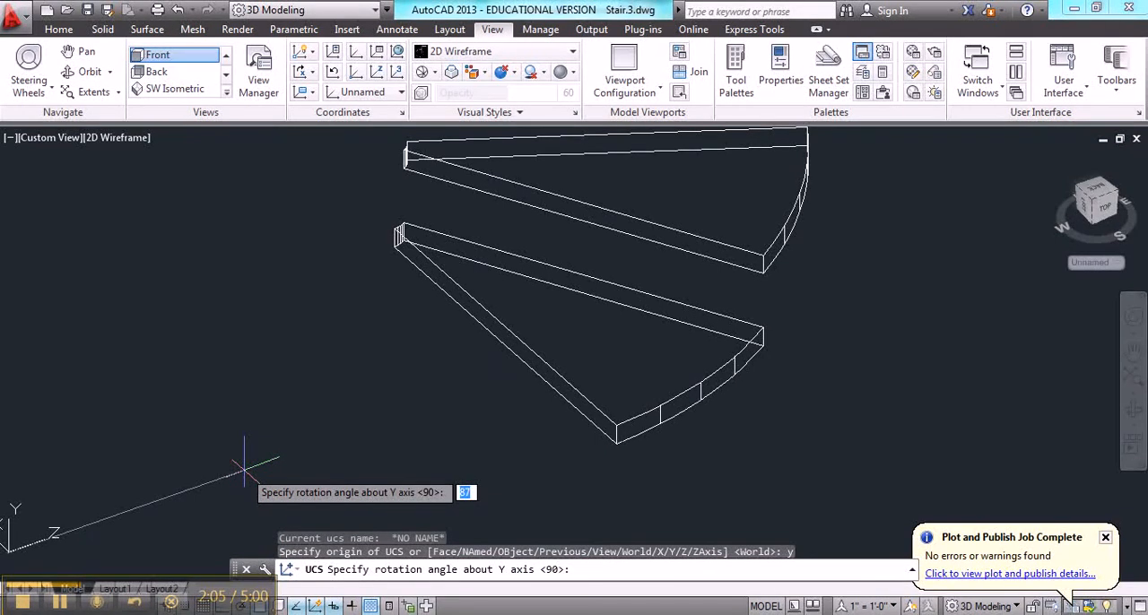
pyautogui.write('9')
pyautogui.press('Return')
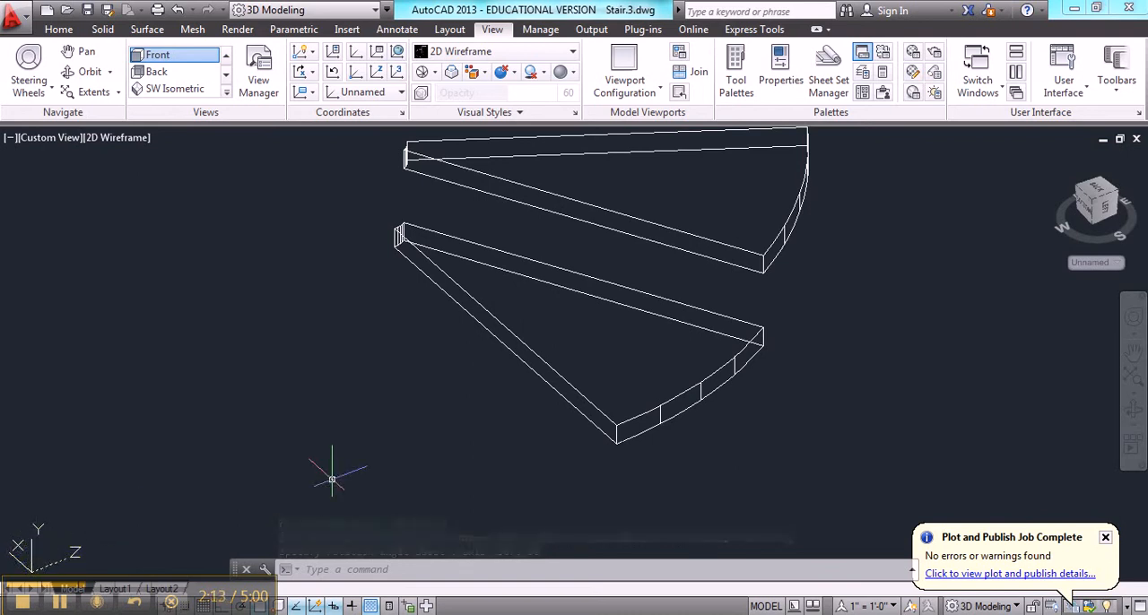
# Draw a rectangle from the lowest tread's upper outer corner endpoint to the relative opposite corner -.75, -10
pyautogui.write('REC')
pyautogui.press('Return')
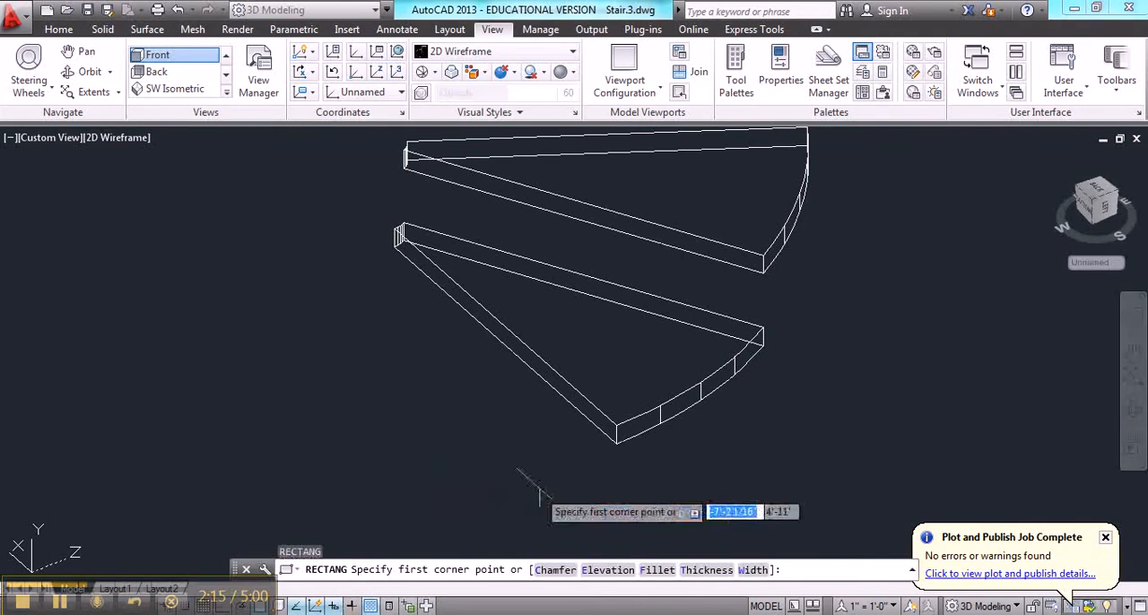
pyautogui.click(617, 425)
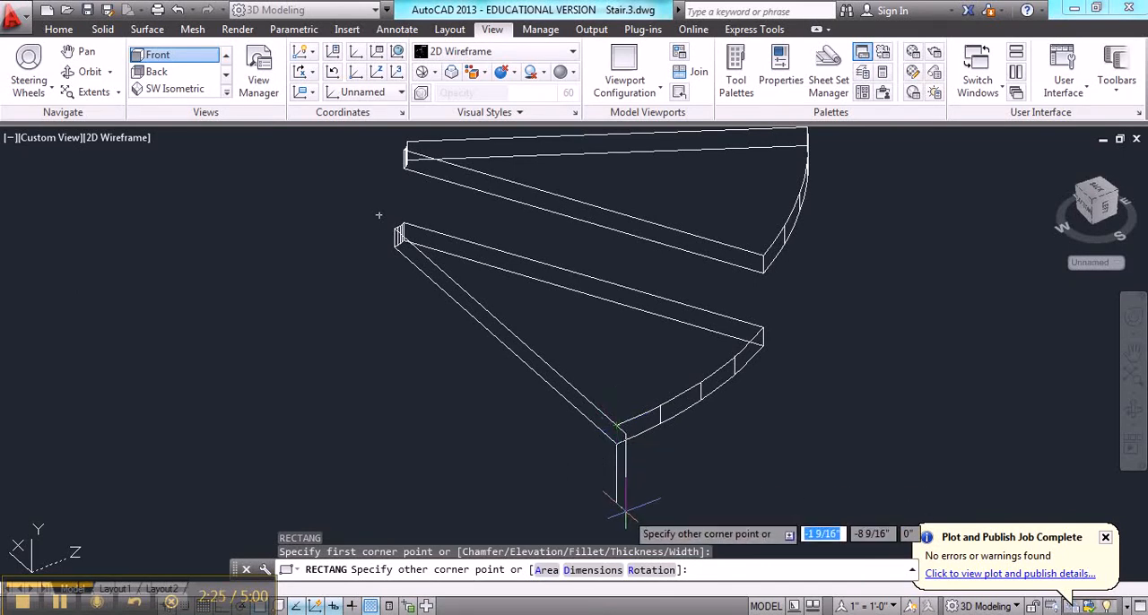
pyautogui.write('.')
pyautogui.write('-.7')
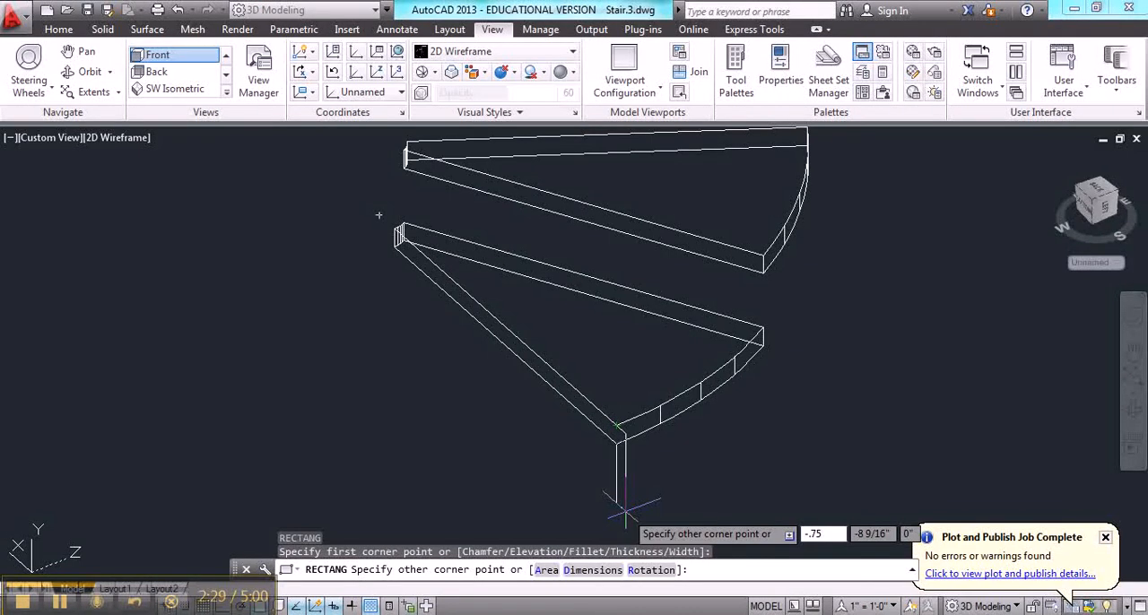
pyautogui.press('Tab')
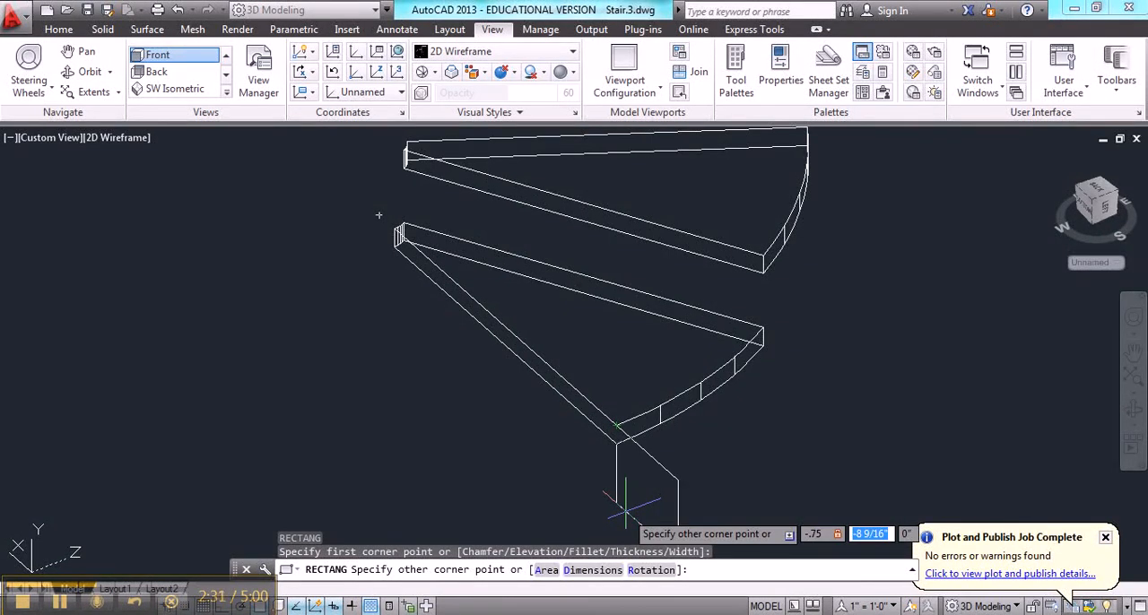
pyautogui.write('-10')
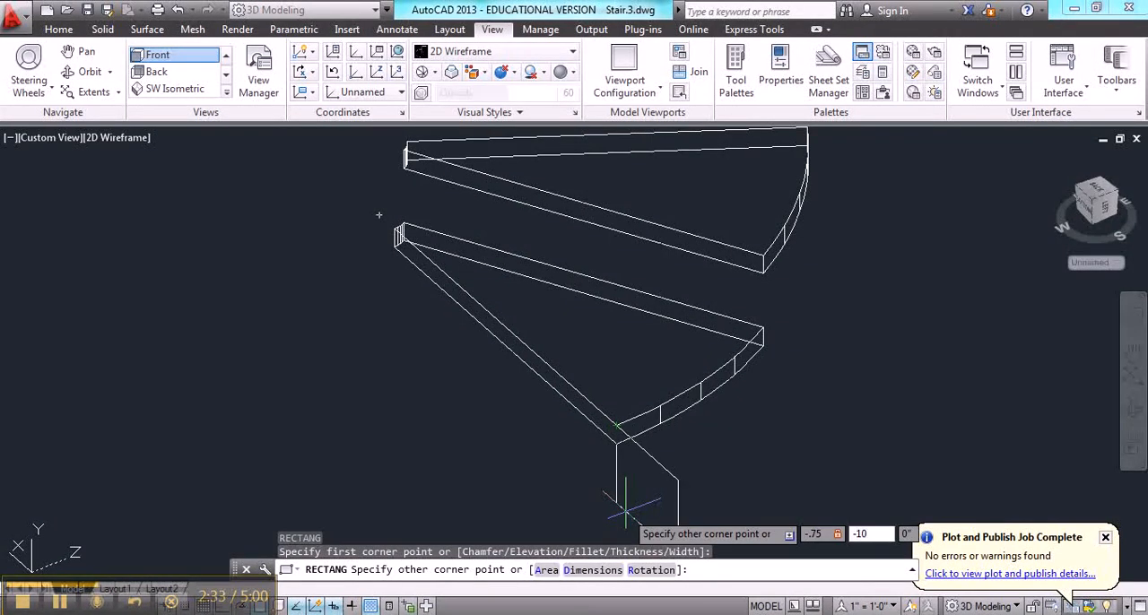
pyautogui.press('Return')
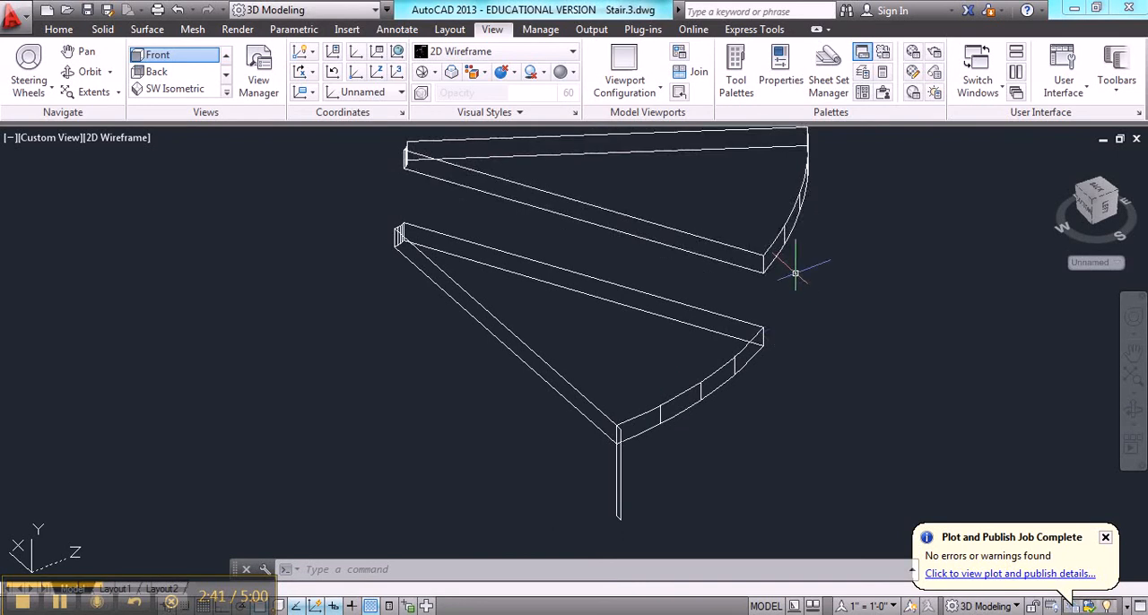
# Align the UCS to the straight side face of the second tread from the bottom
pyautogui.moveTo(709, 303)
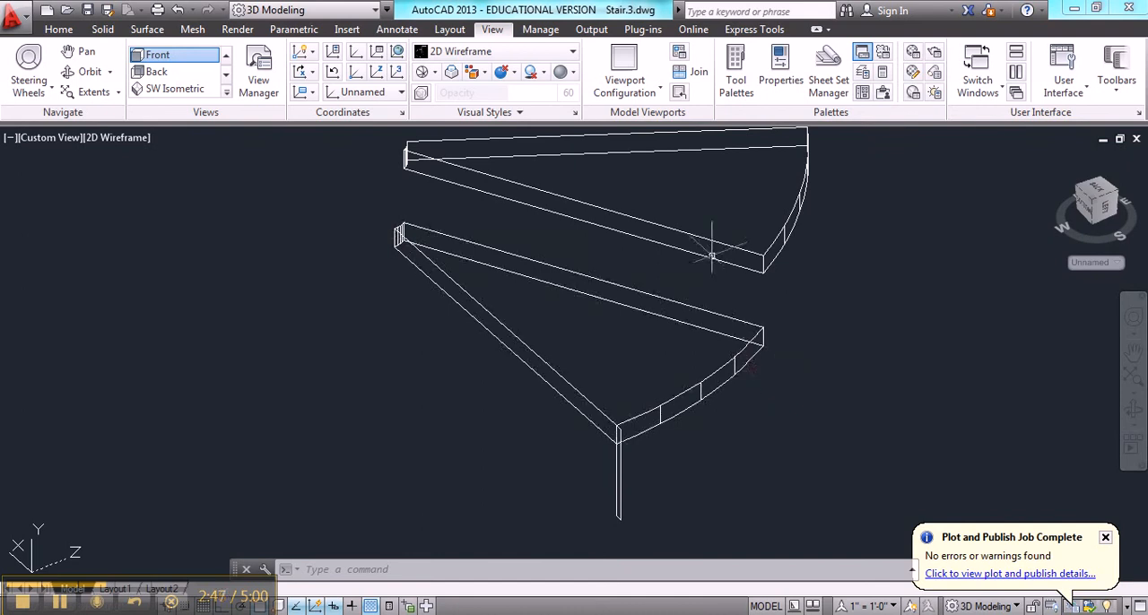
pyautogui.write('ucs')
pyautogui.press('Return')
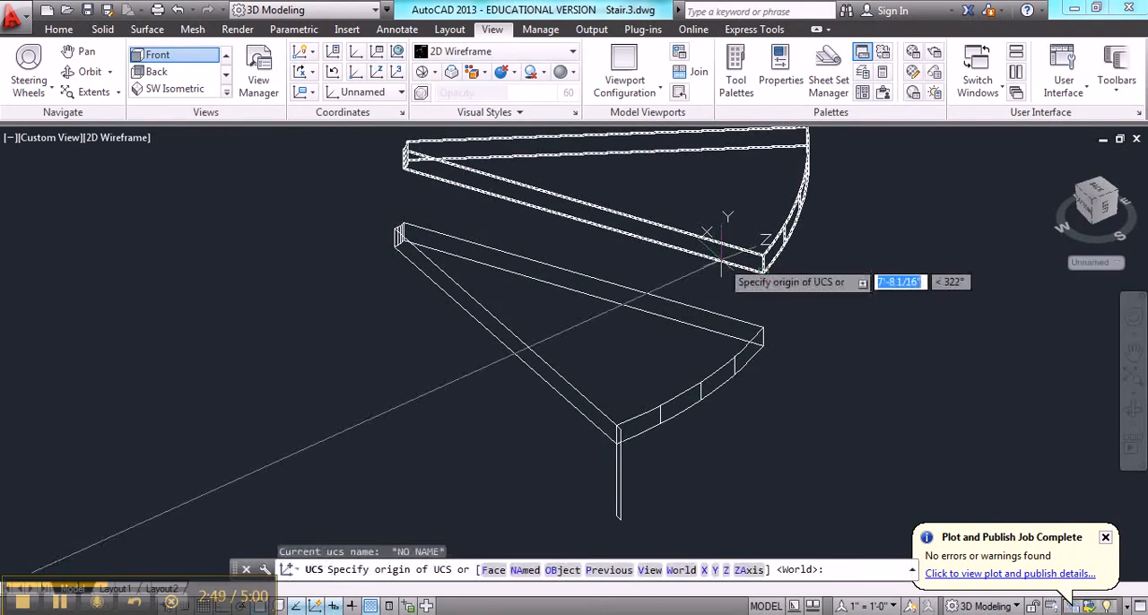
pyautogui.write('f')
pyautogui.press('Return')
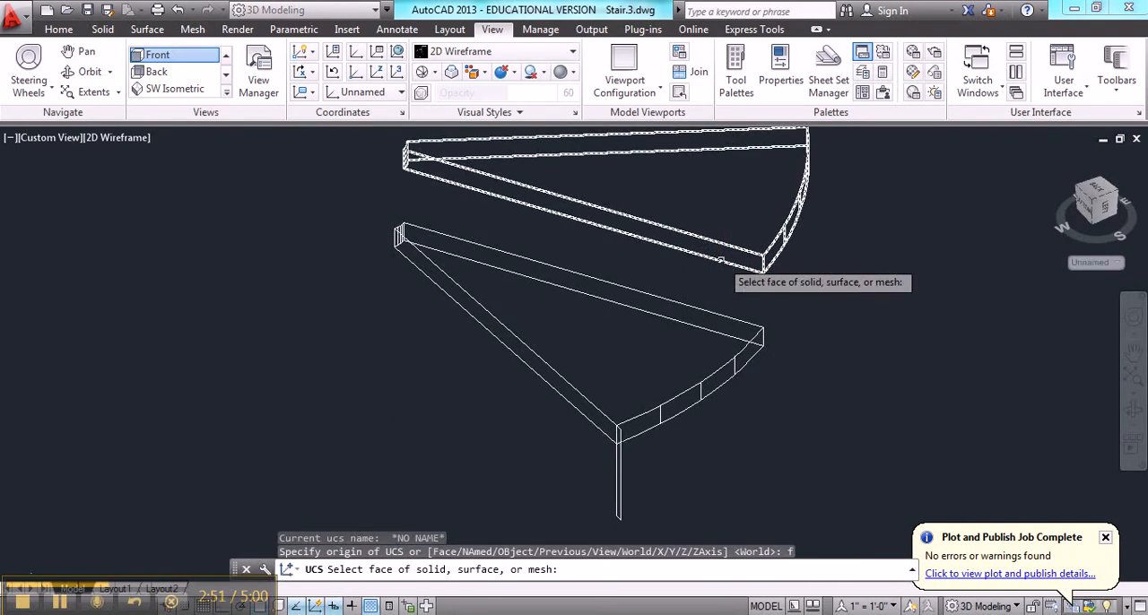
pyautogui.click(734, 257)
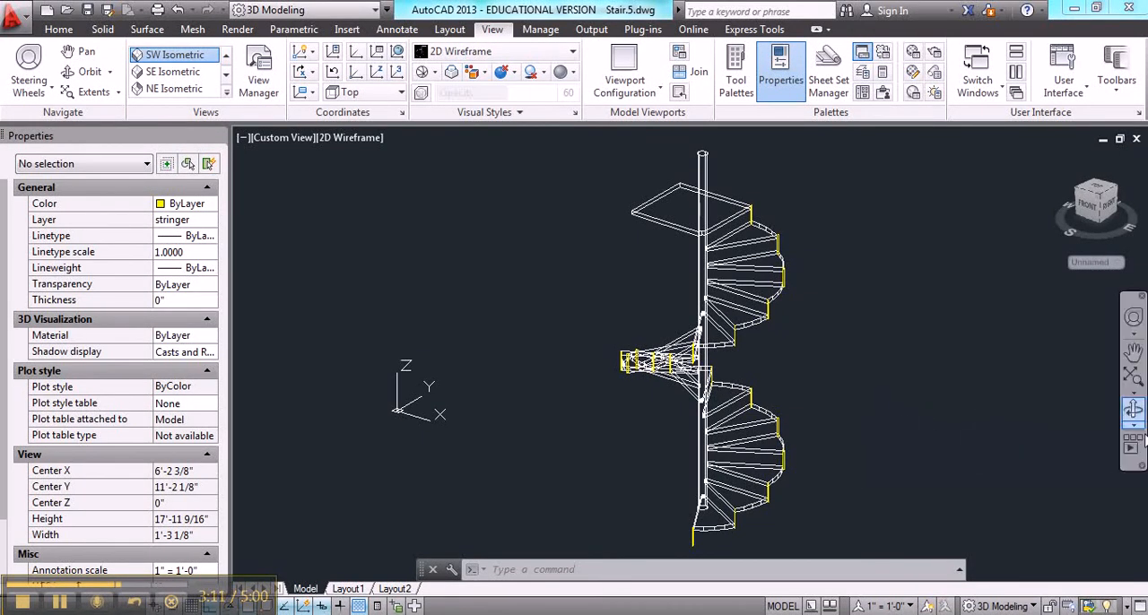
# Start a Loft and select the six lowest rectangular stringer profiles as cross sections, in order from the bottom tread upward
pyautogui.click(1133, 411)
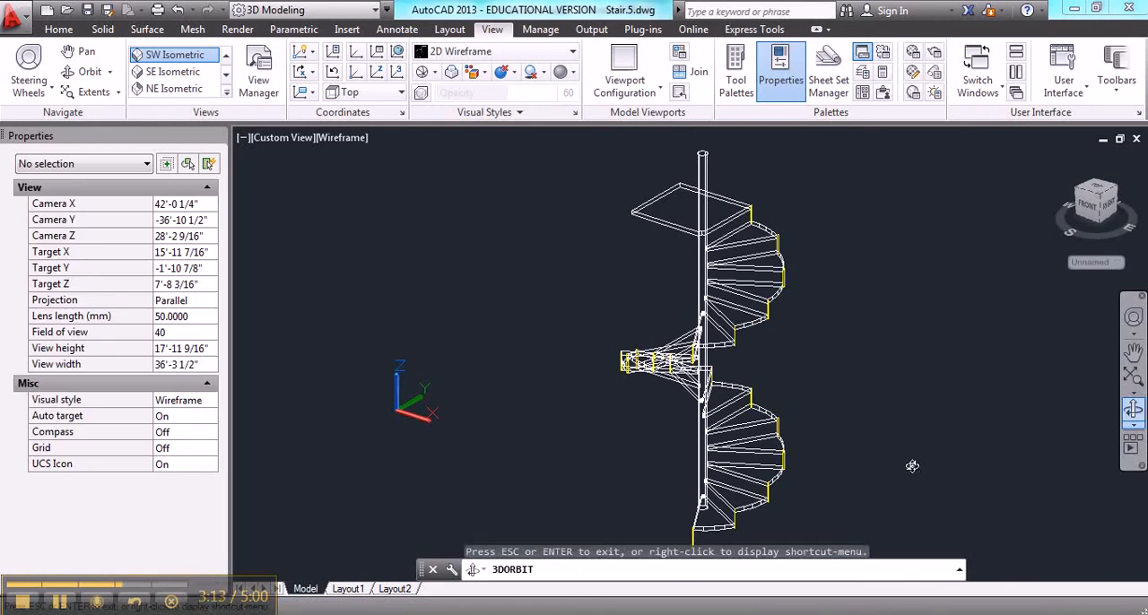
pyautogui.moveTo(912, 465)
pyautogui.mouseDown()
pyautogui.moveTo(910, 449)
pyautogui.moveTo(778, 441)
pyautogui.moveTo(834, 448)
pyautogui.moveTo(845, 464)
pyautogui.moveTo(938, 461)
pyautogui.moveTo(918, 463)
pyautogui.mouseUp()
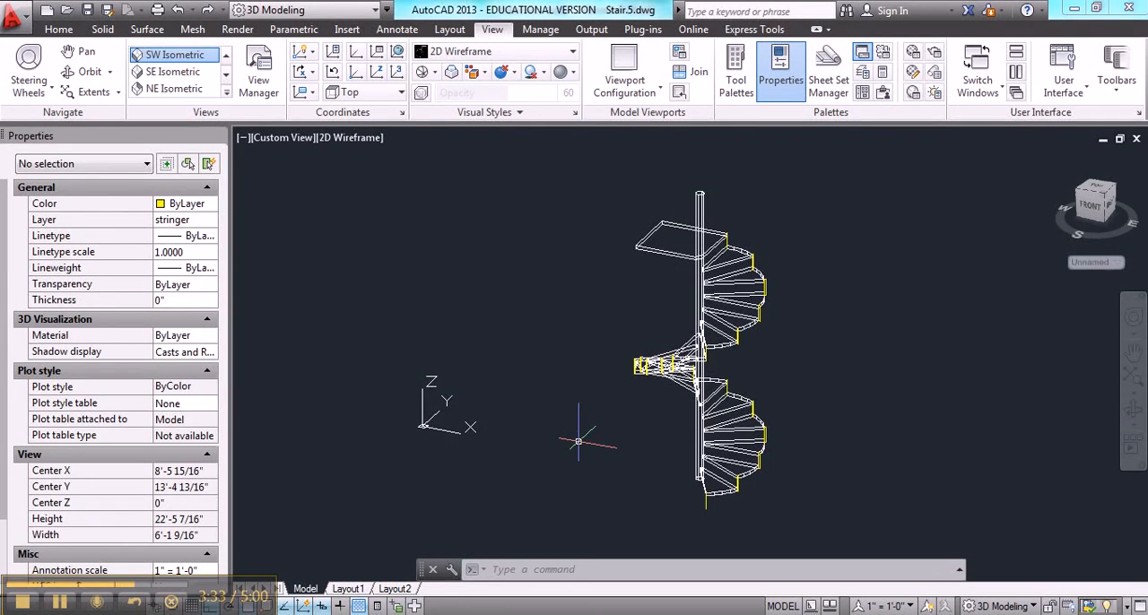
pyautogui.write('ft')
pyautogui.press('Return')
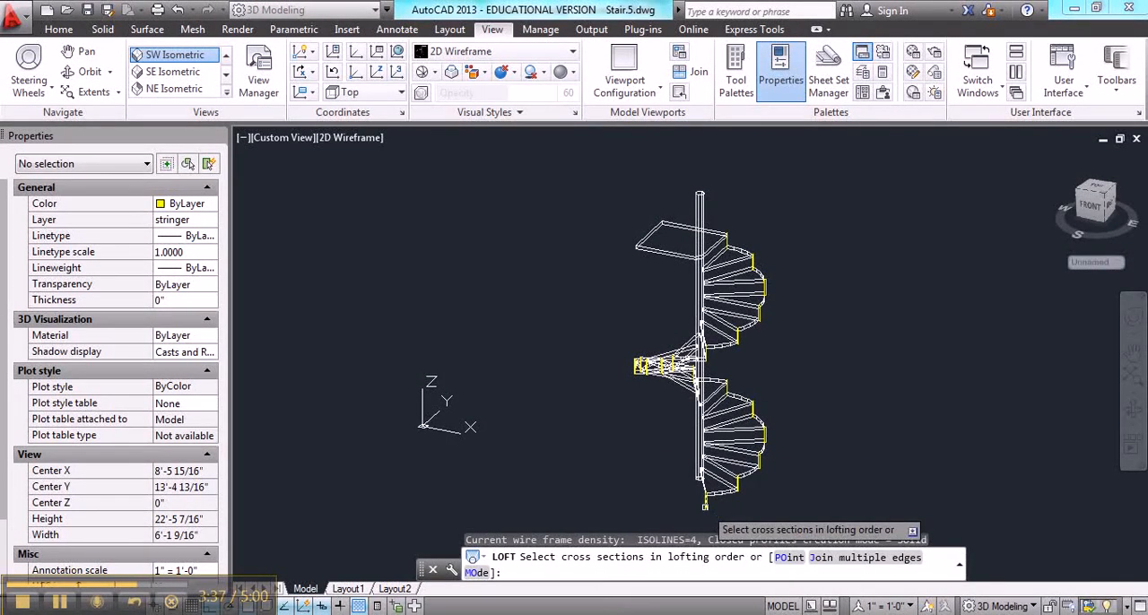
pyautogui.click(737, 489)
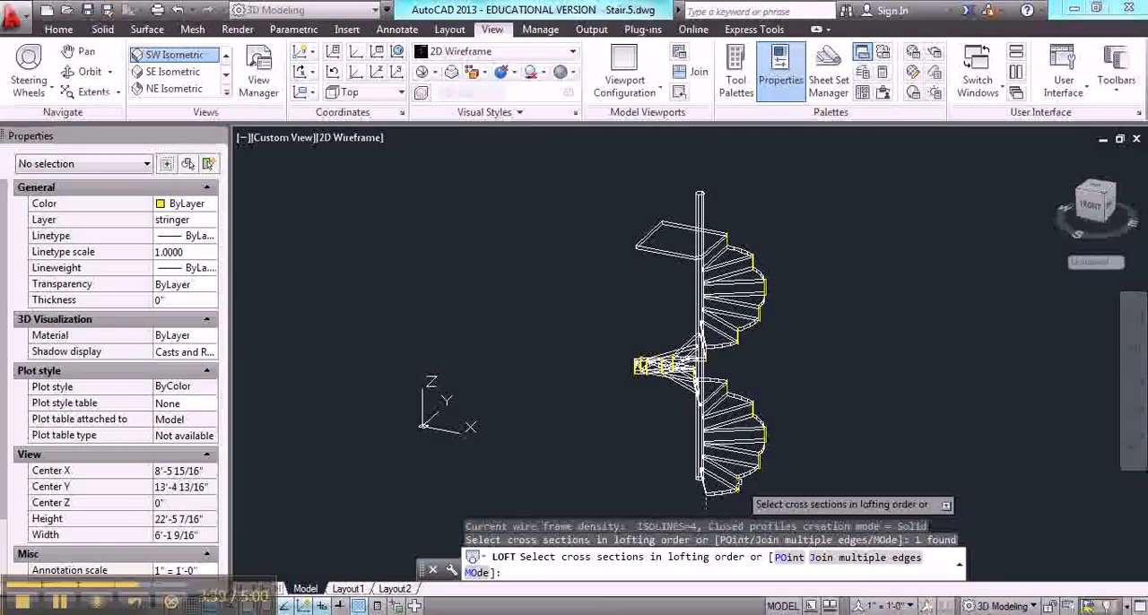
pyautogui.click(731, 480)
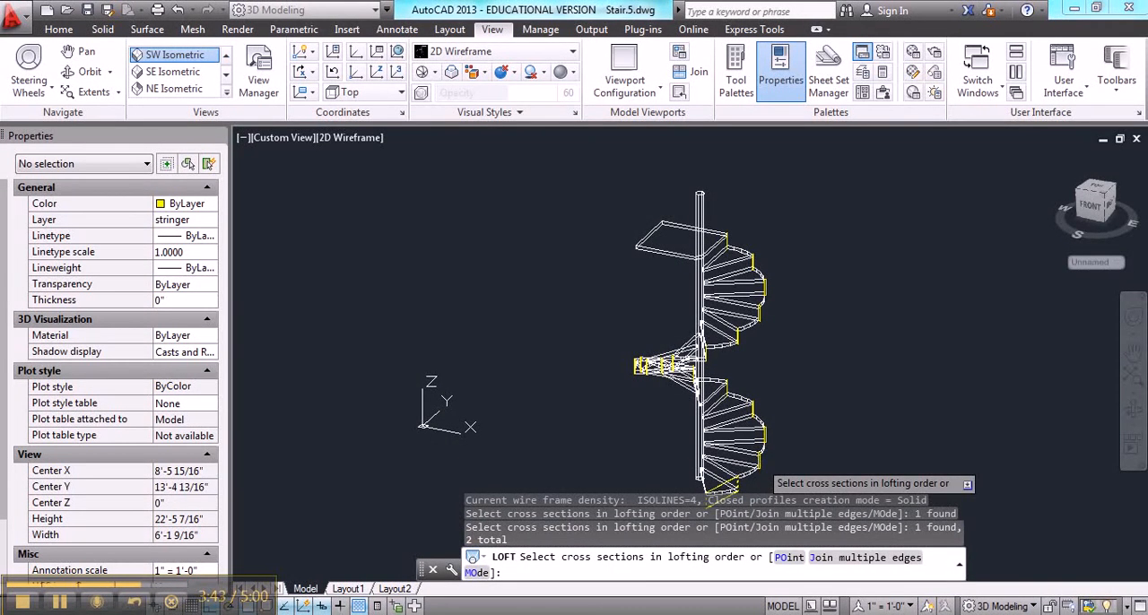
pyautogui.click(759, 462)
pyautogui.click(764, 441)
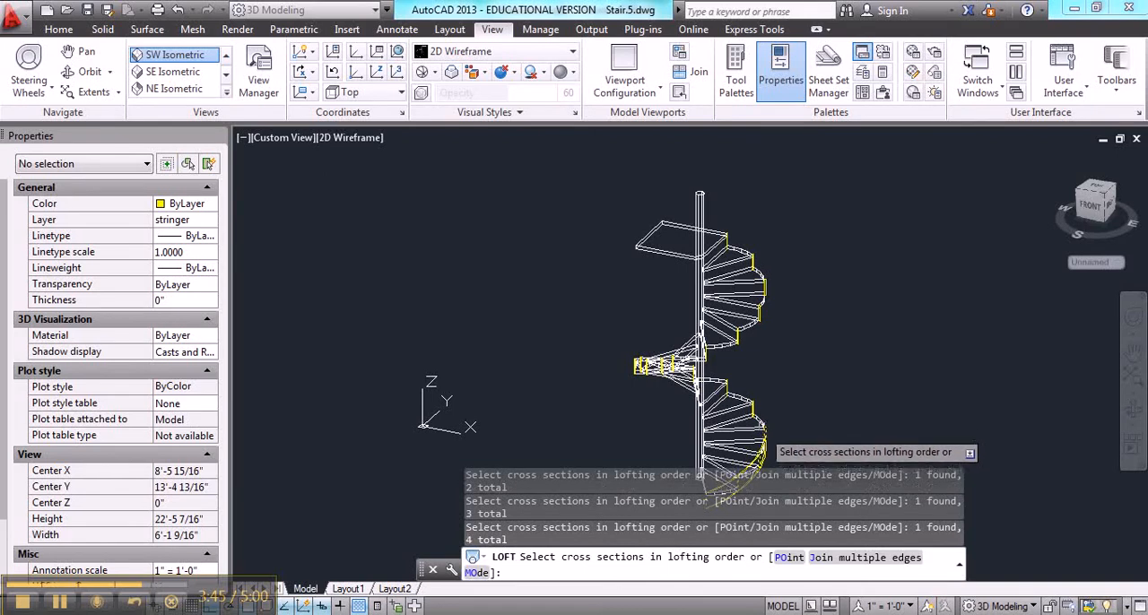
pyautogui.click(757, 420)
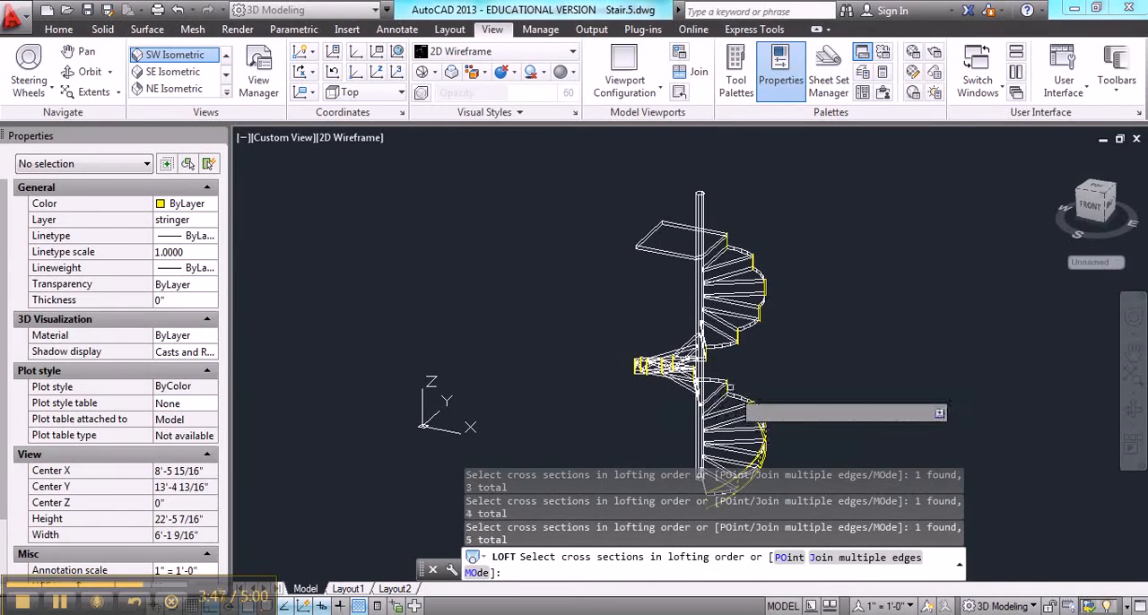
pyautogui.click(736, 400)
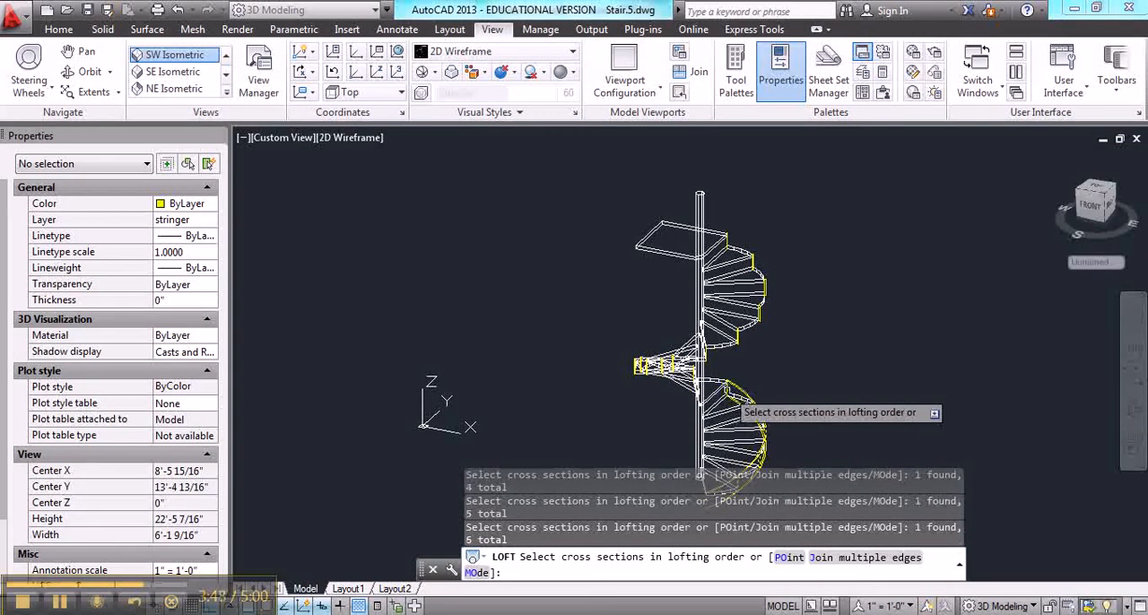
# Add the seventh to tenth profiles up the spiral to the loft's cross sections, in ascending order
pyautogui.click(1133, 411)
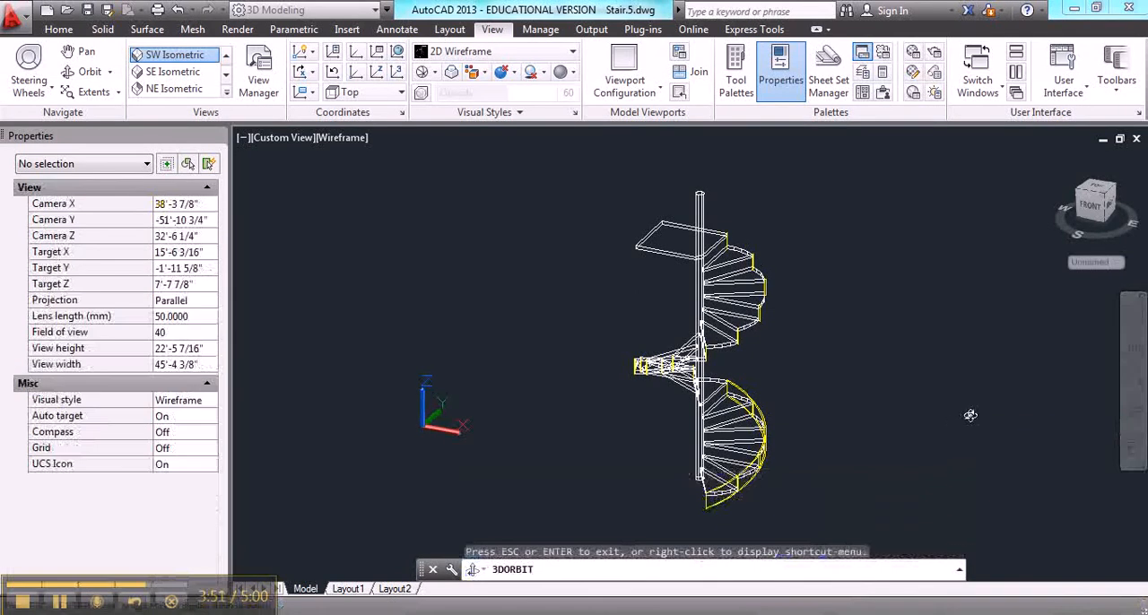
pyautogui.moveTo(950, 423); pyautogui.dragTo(691, 437)
pyautogui.press('Escape')
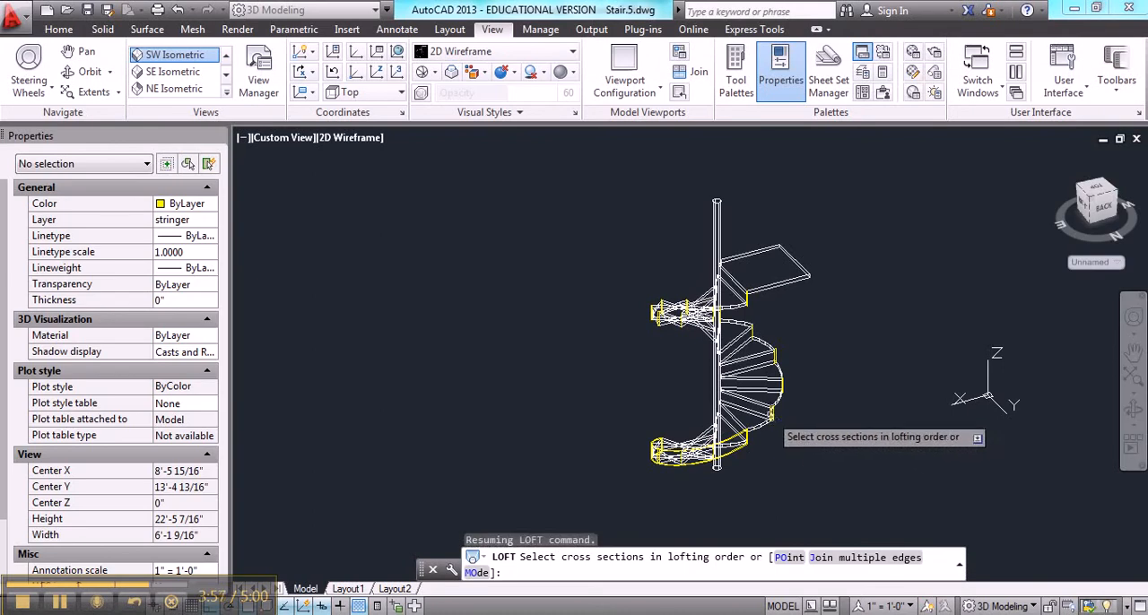
pyautogui.click(773, 414)
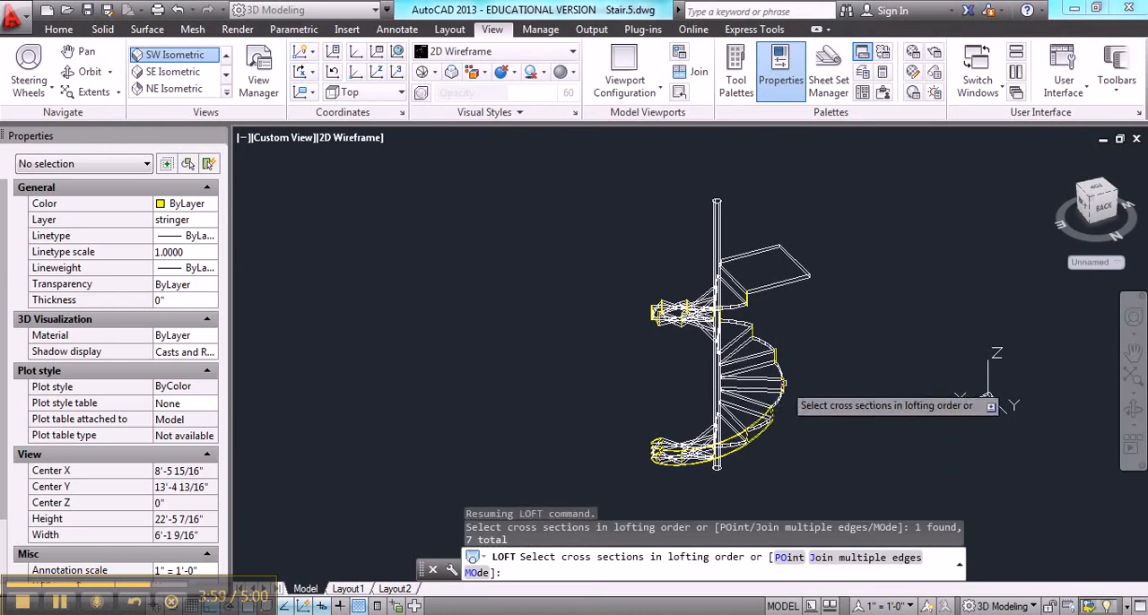
pyautogui.click(779, 384)
pyautogui.click(775, 357)
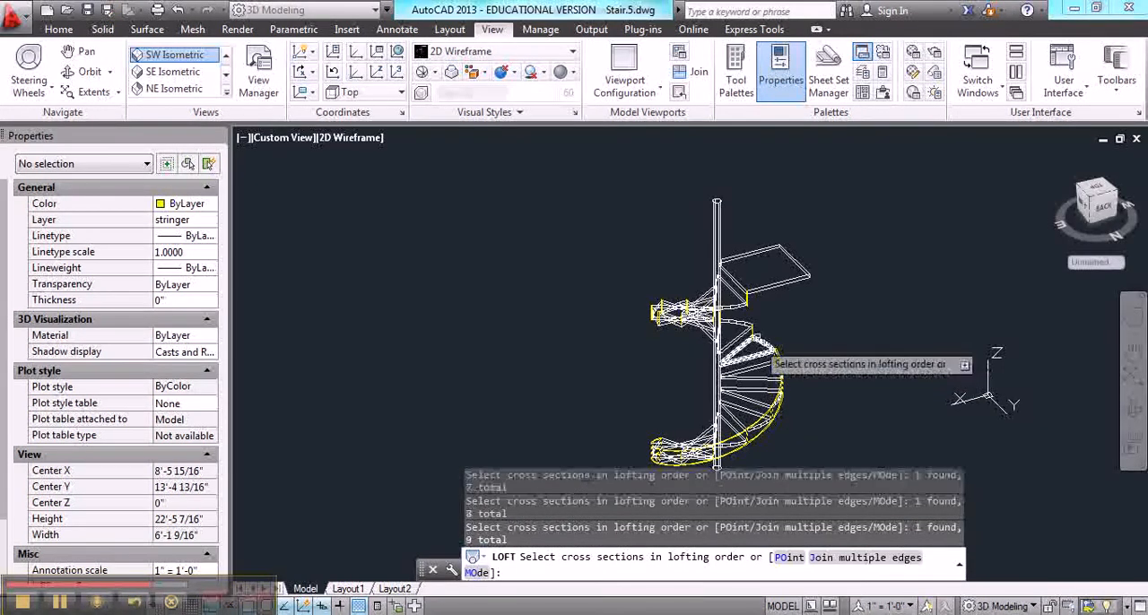
pyautogui.click(756, 334)
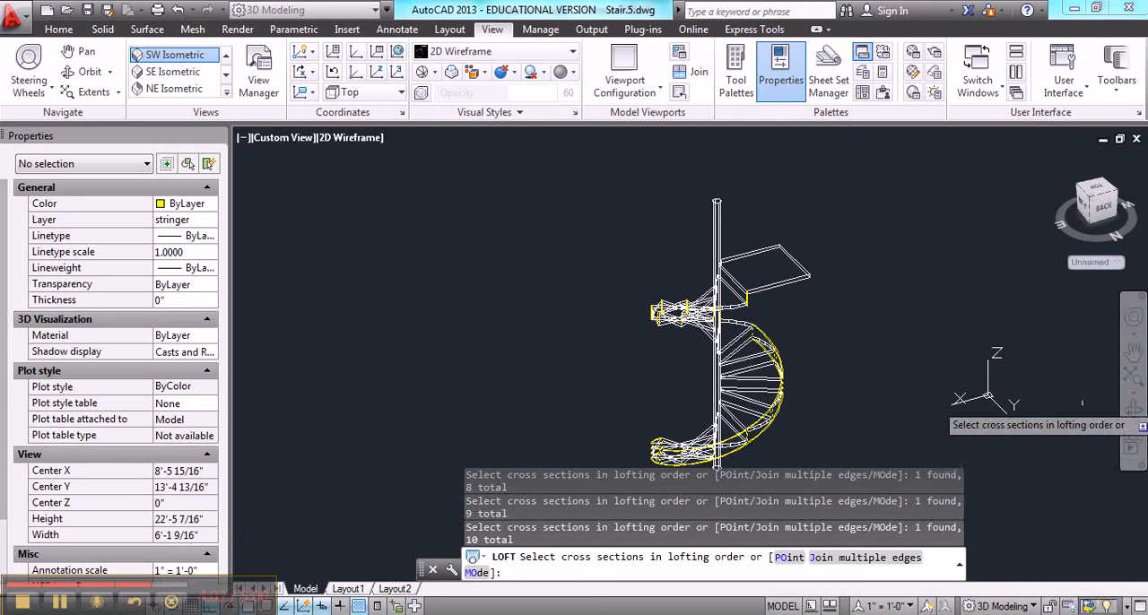
# Continue the loft selection with the eleventh to fifteenth stringer profiles, in ascending order
pyautogui.click(1132, 409)
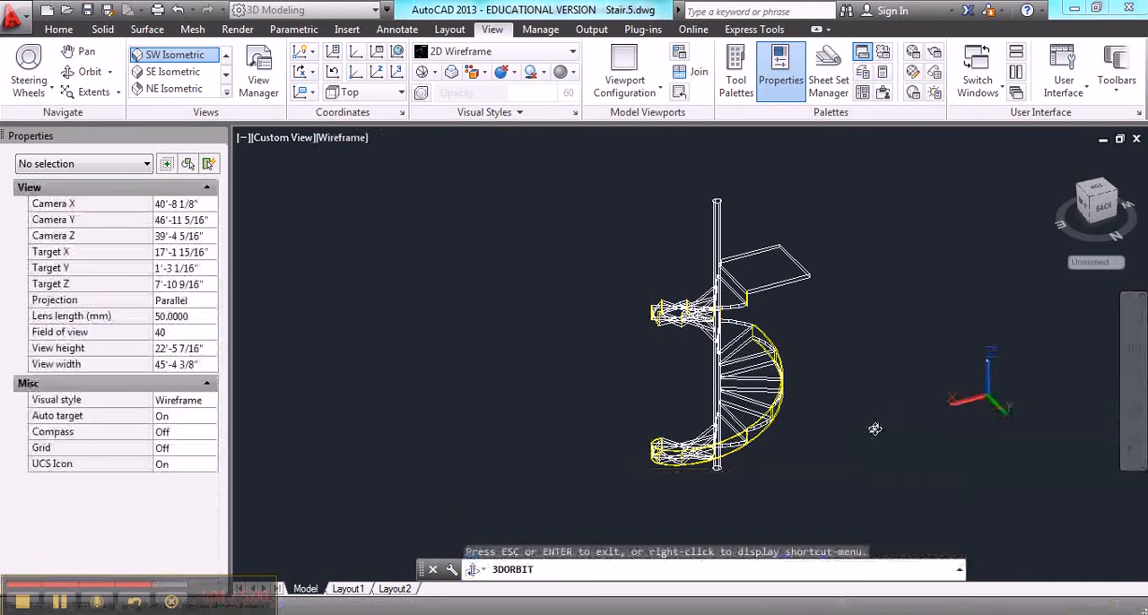
pyautogui.moveTo(874, 429); pyautogui.dragTo(614, 420)
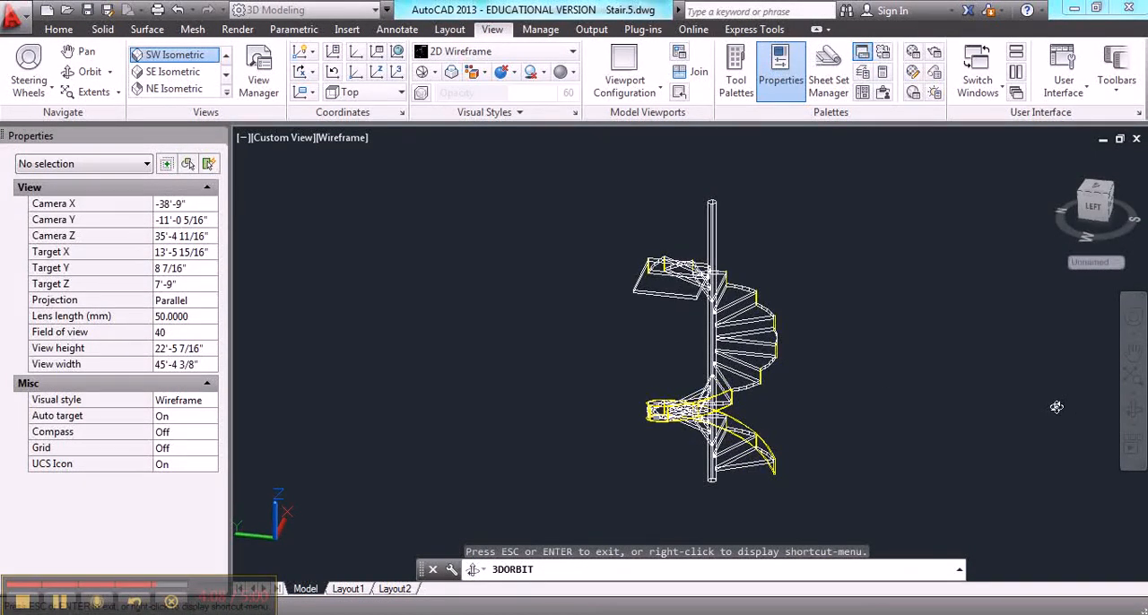
pyautogui.press('Escape')
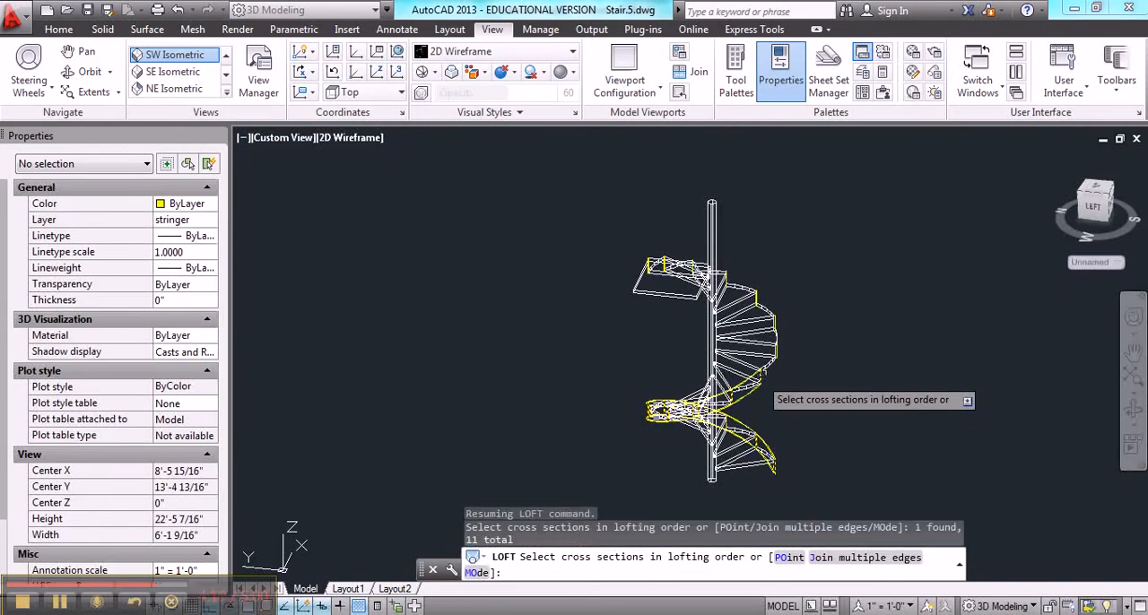
pyautogui.click(775, 352)
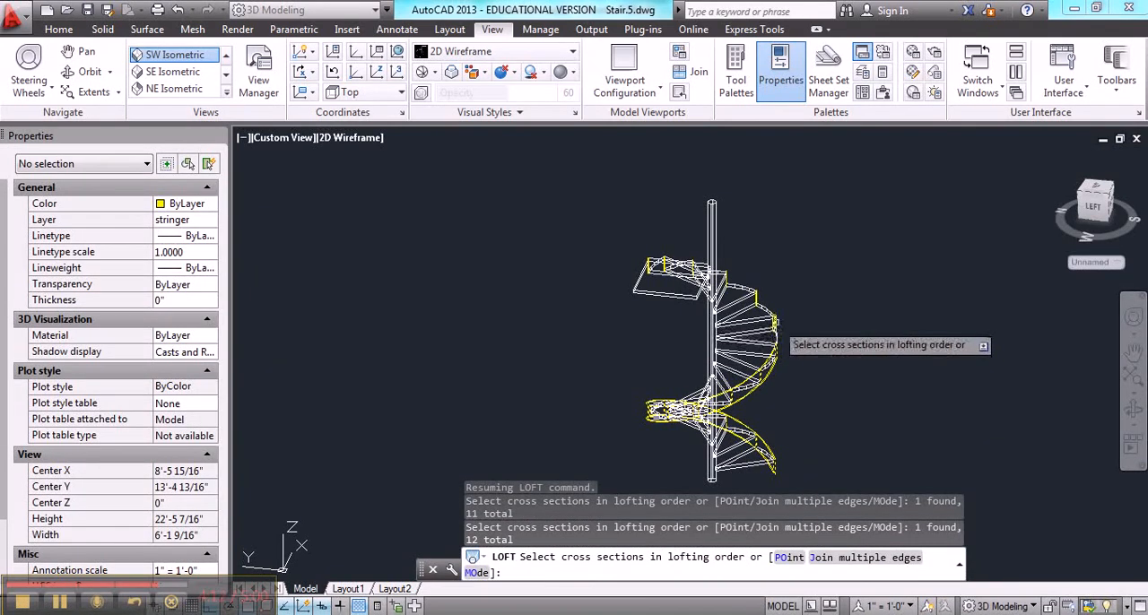
pyautogui.click(777, 328)
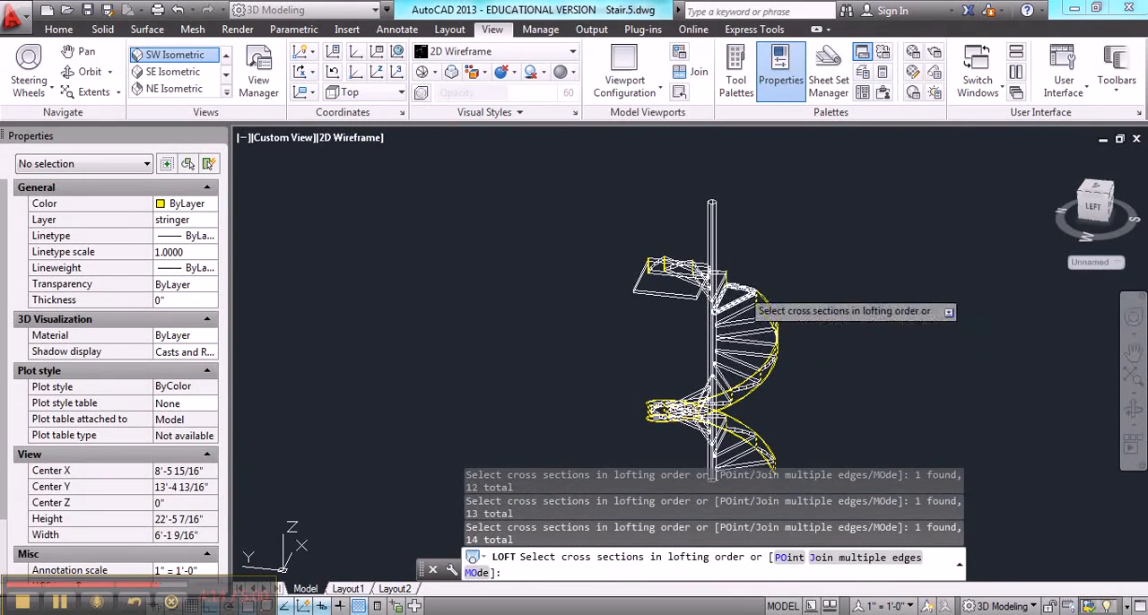
pyautogui.click(733, 294)
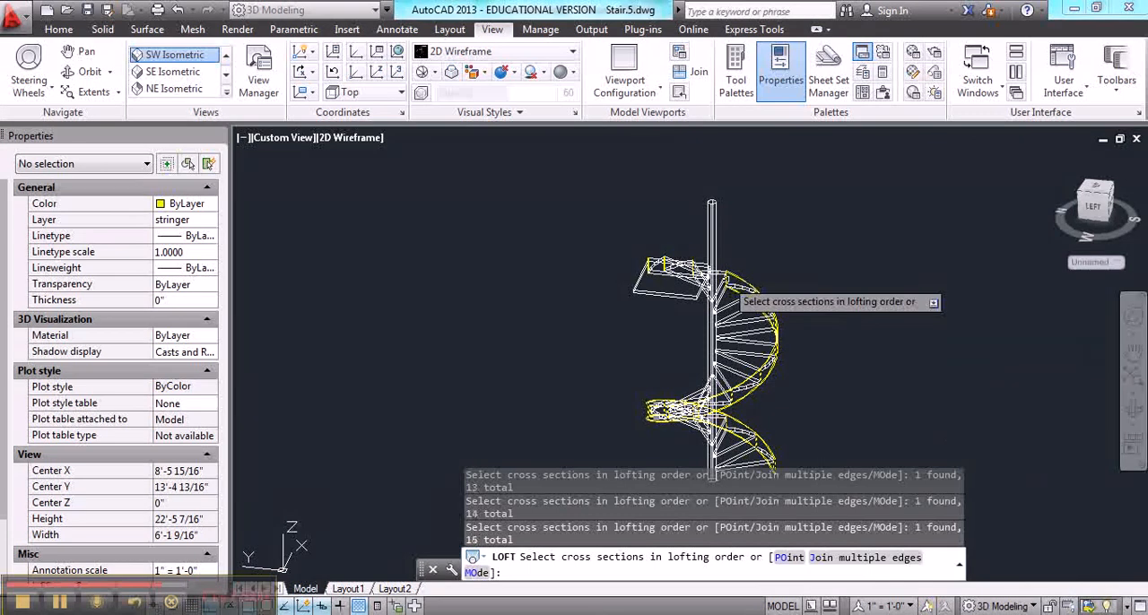
# Add the last three profiles, up to the one below the landing, and complete the loft through all cross sections
pyautogui.click(1133, 410)
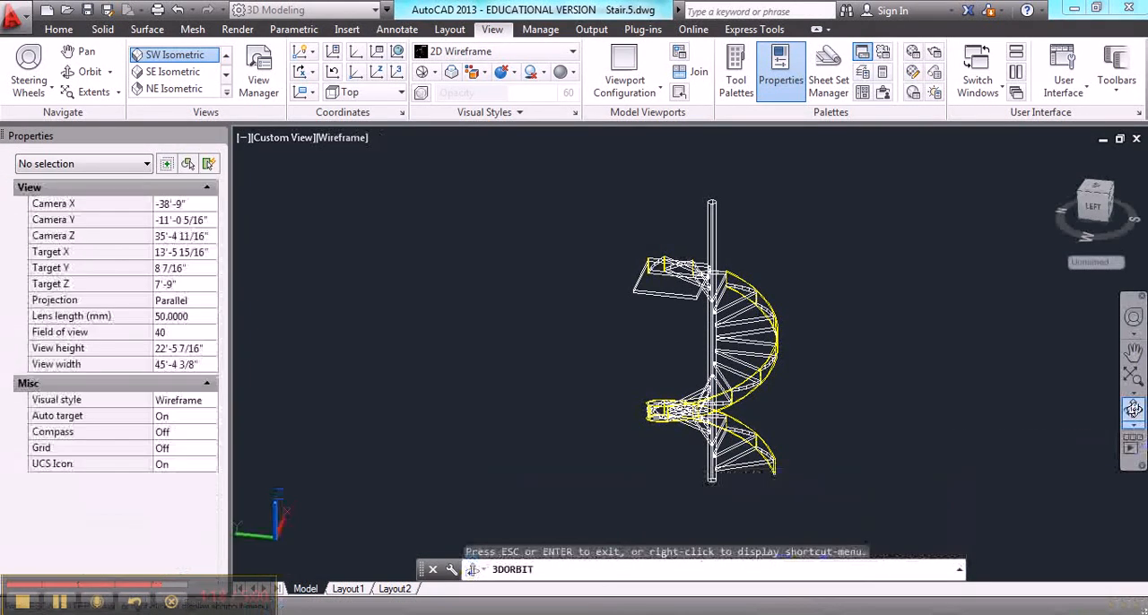
pyautogui.moveTo(987, 405); pyautogui.dragTo(661, 432)
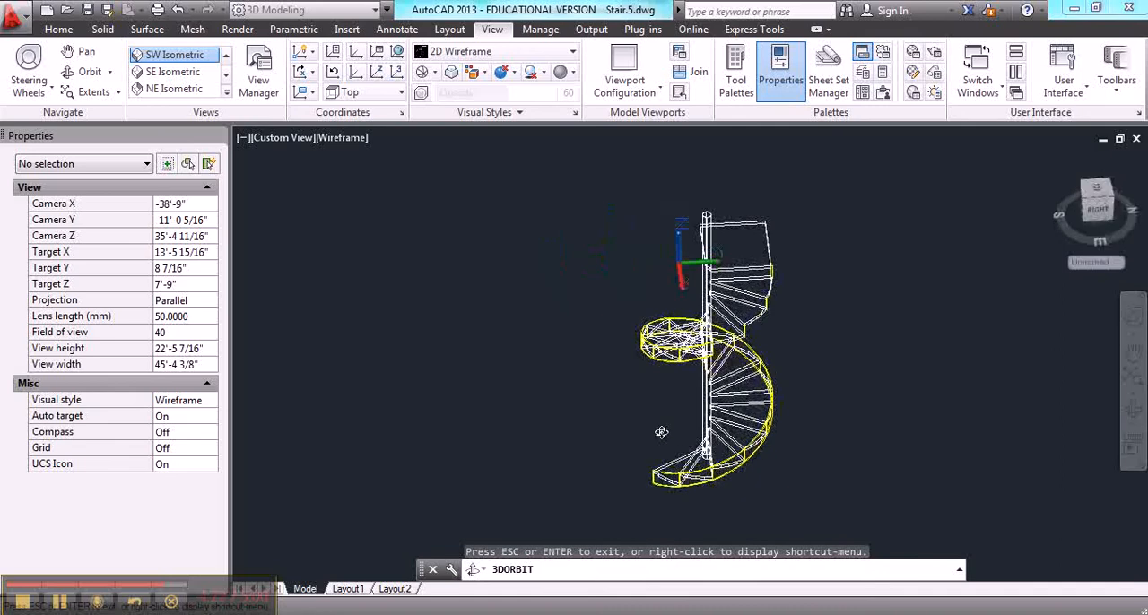
pyautogui.press('Escape')
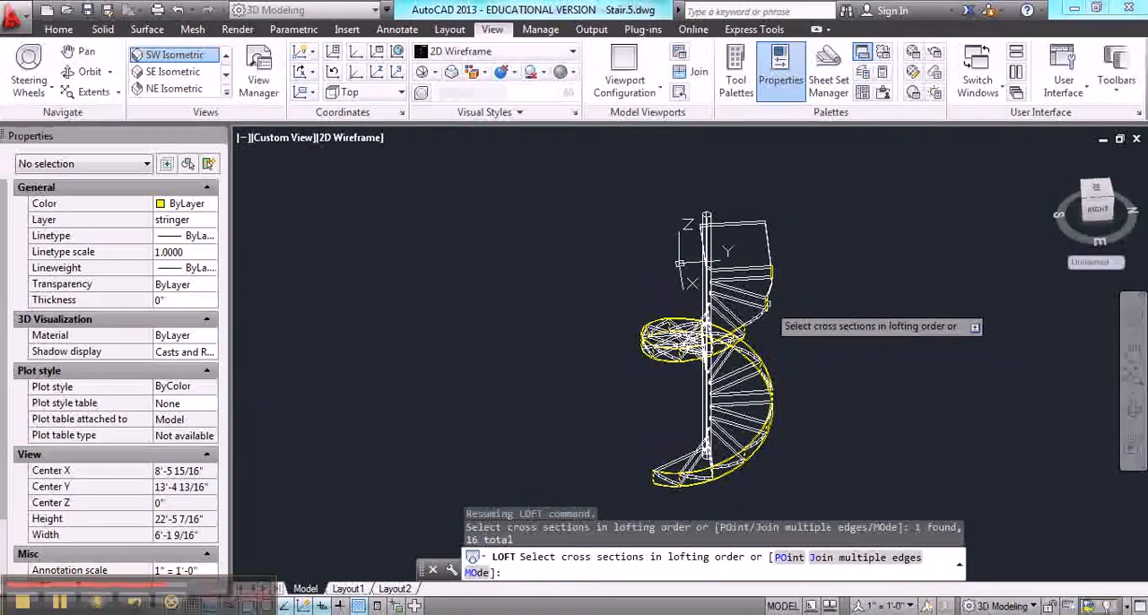
pyautogui.click(767, 309)
pyautogui.click(772, 274)
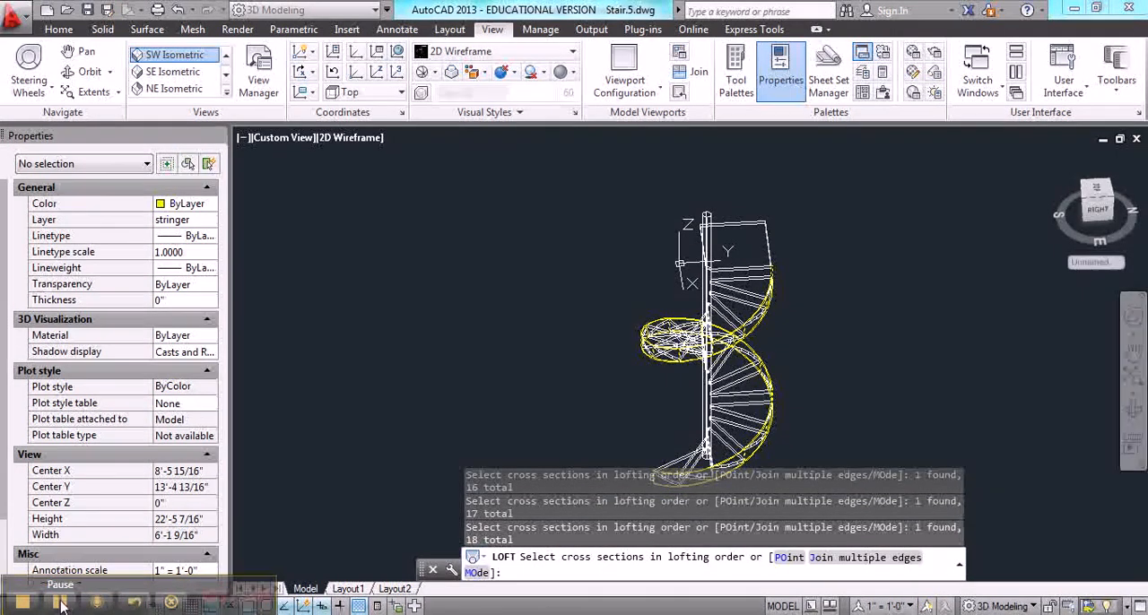
pyautogui.press('Return')
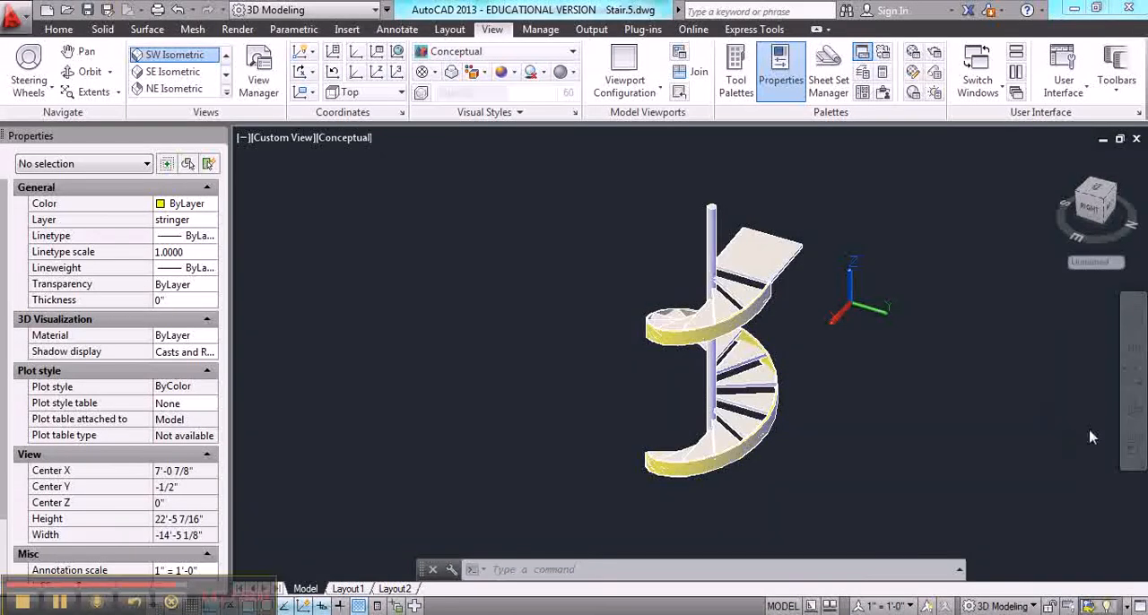
# Examine the lofted stringer along the shaded staircase from several sides
pyautogui.click(1134, 411)
pyautogui.moveTo(934, 438); pyautogui.dragTo(644, 414)
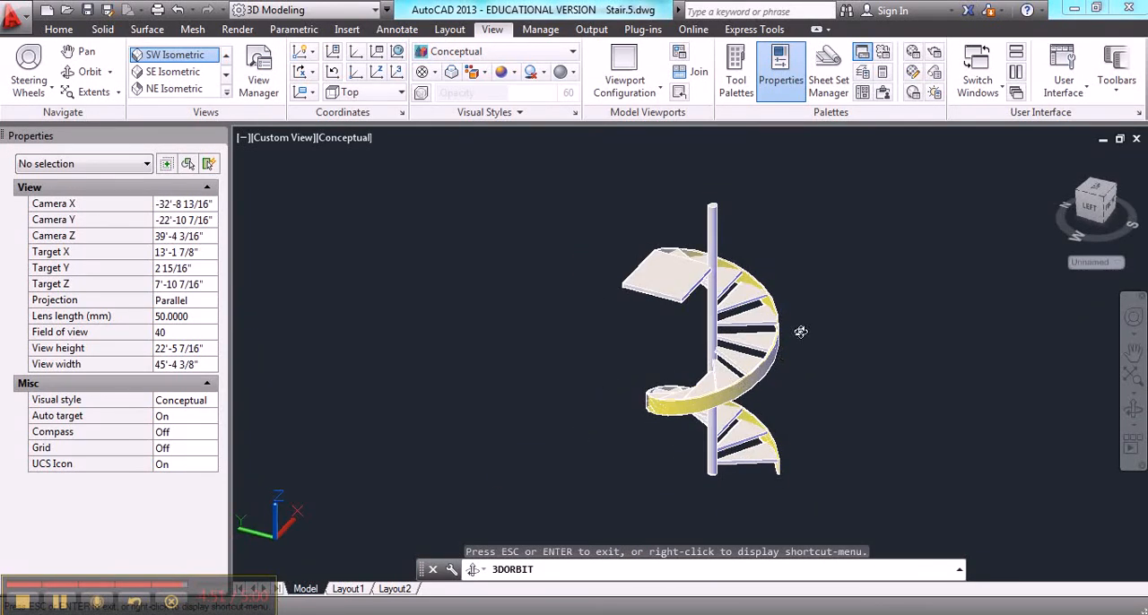
pyautogui.moveTo(801, 332); pyautogui.dragTo(792, 341)
pyautogui.press('Escape')
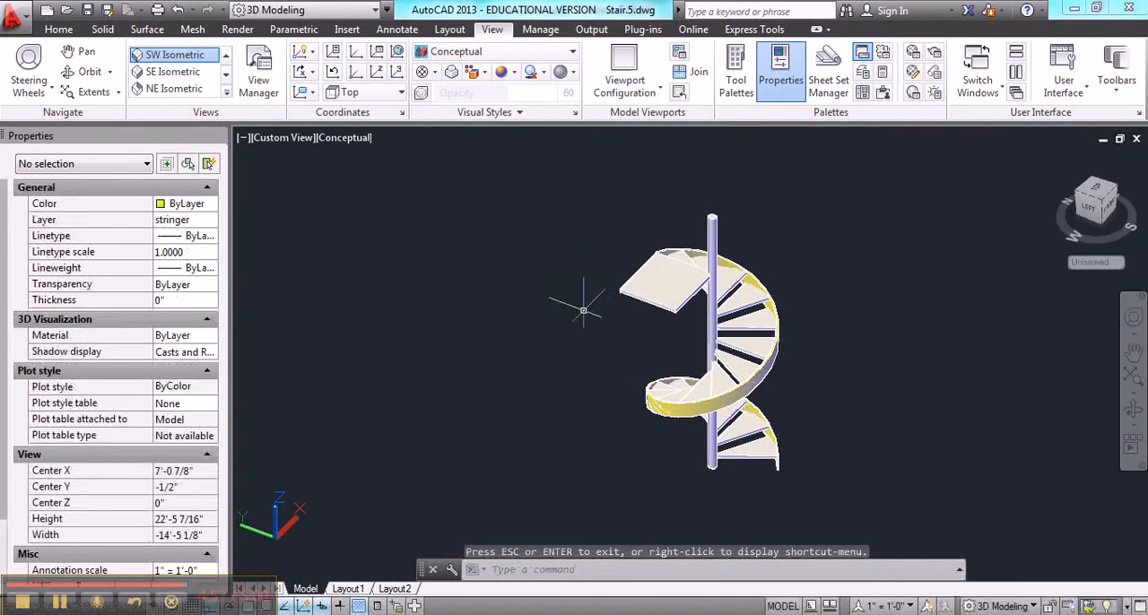
pyautogui.click(58, 607)
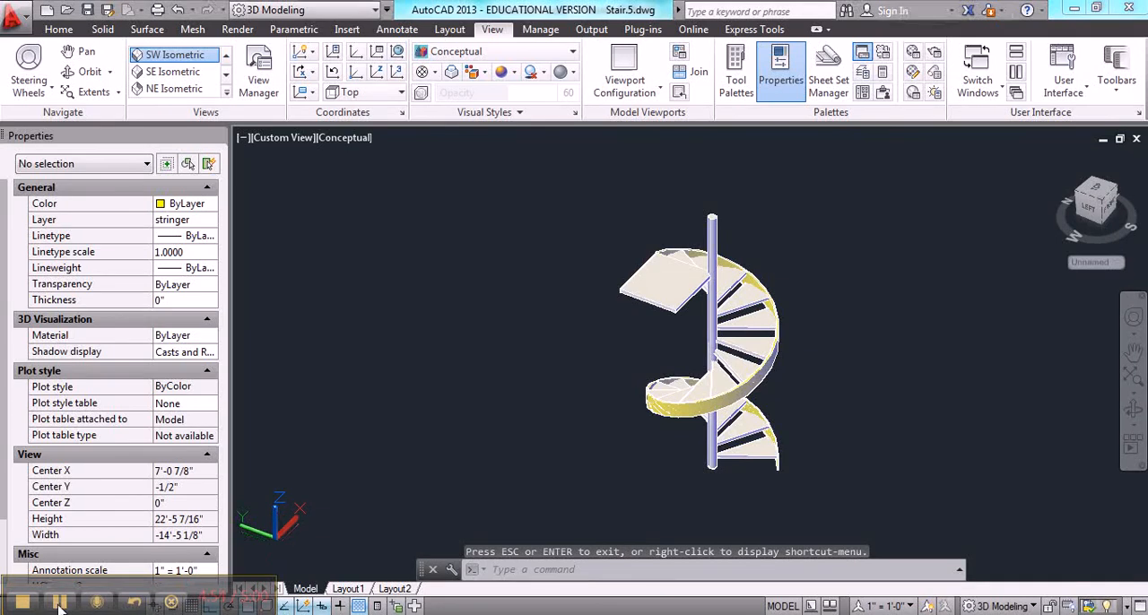